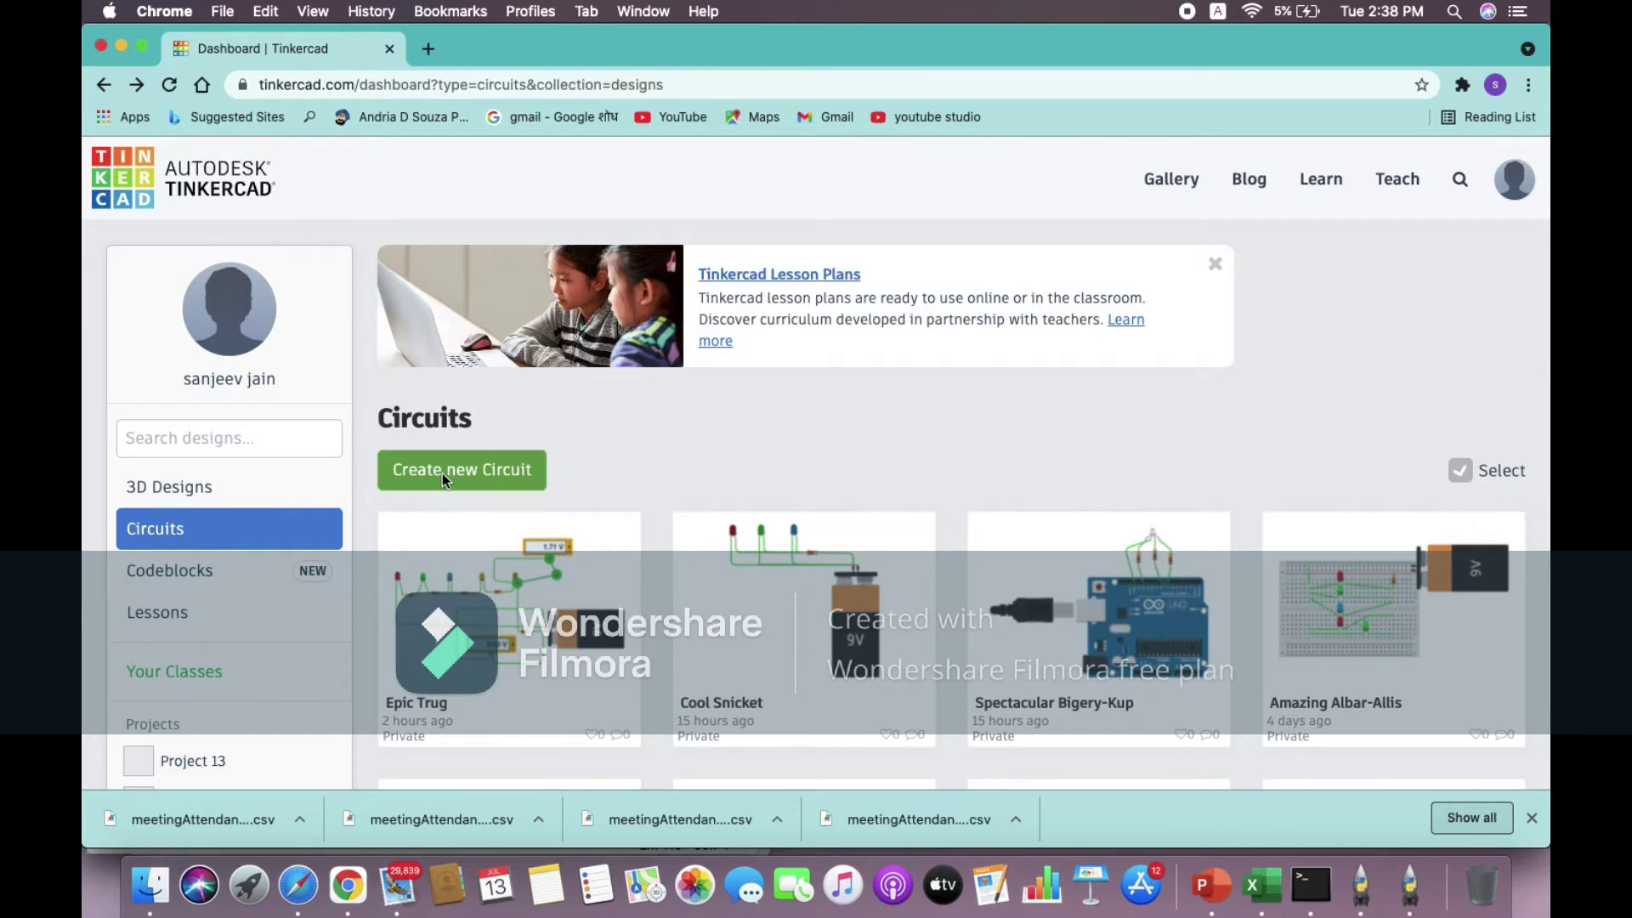
Create a new circuit and place three red LEDs in a horizontal row with gaps between them.
click(442, 473)
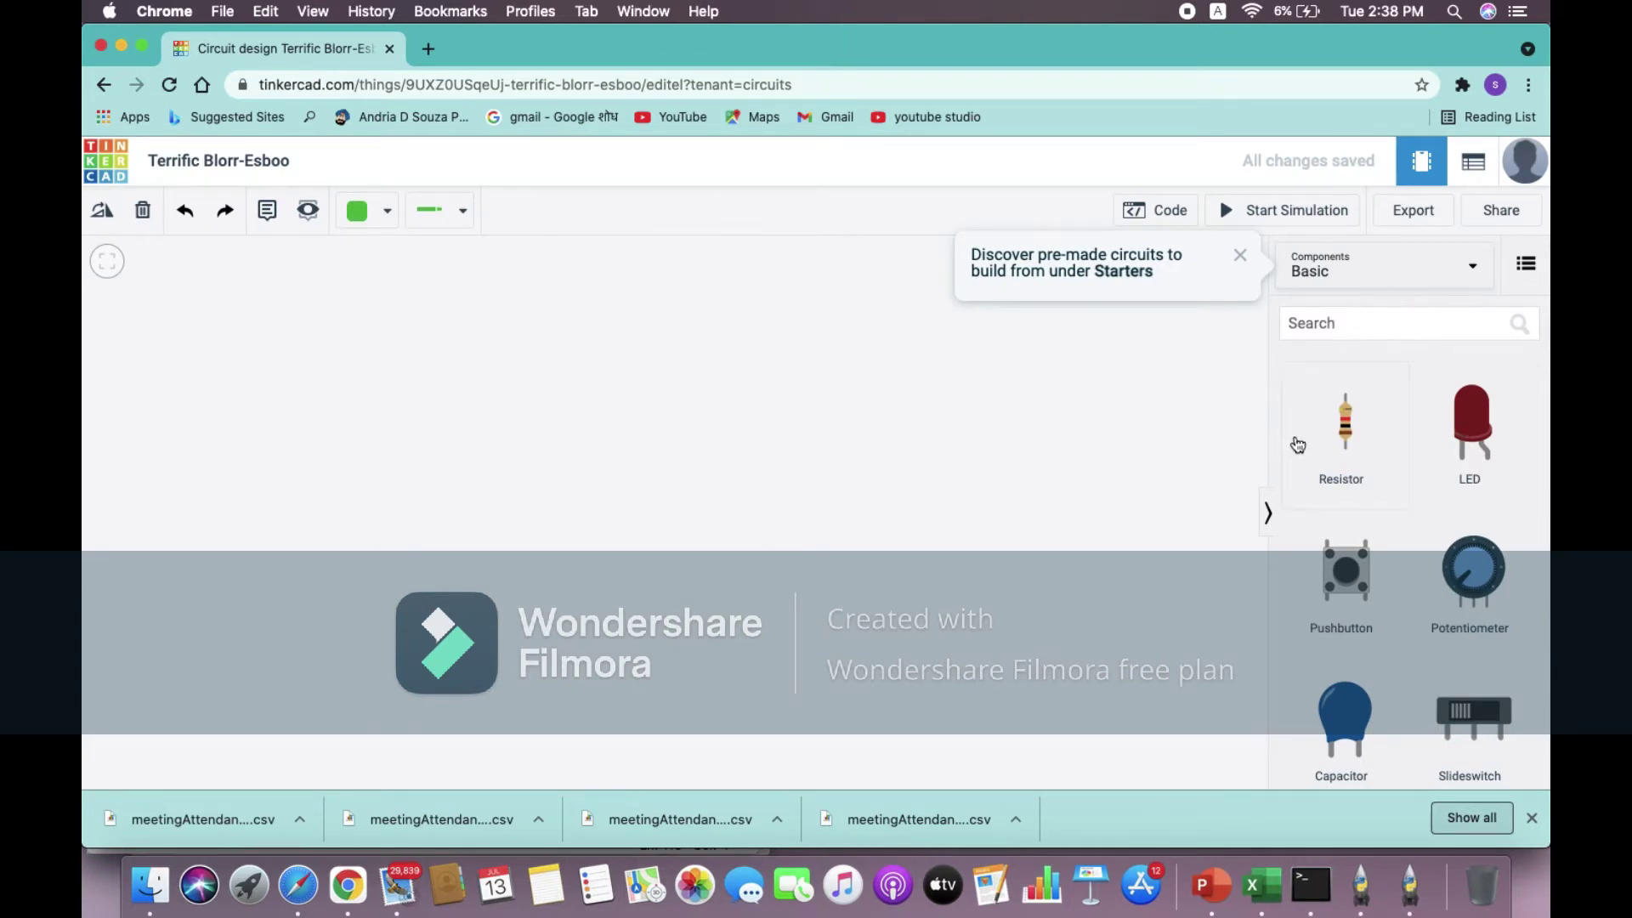
click(1486, 431)
drag(1485, 430, 695, 397)
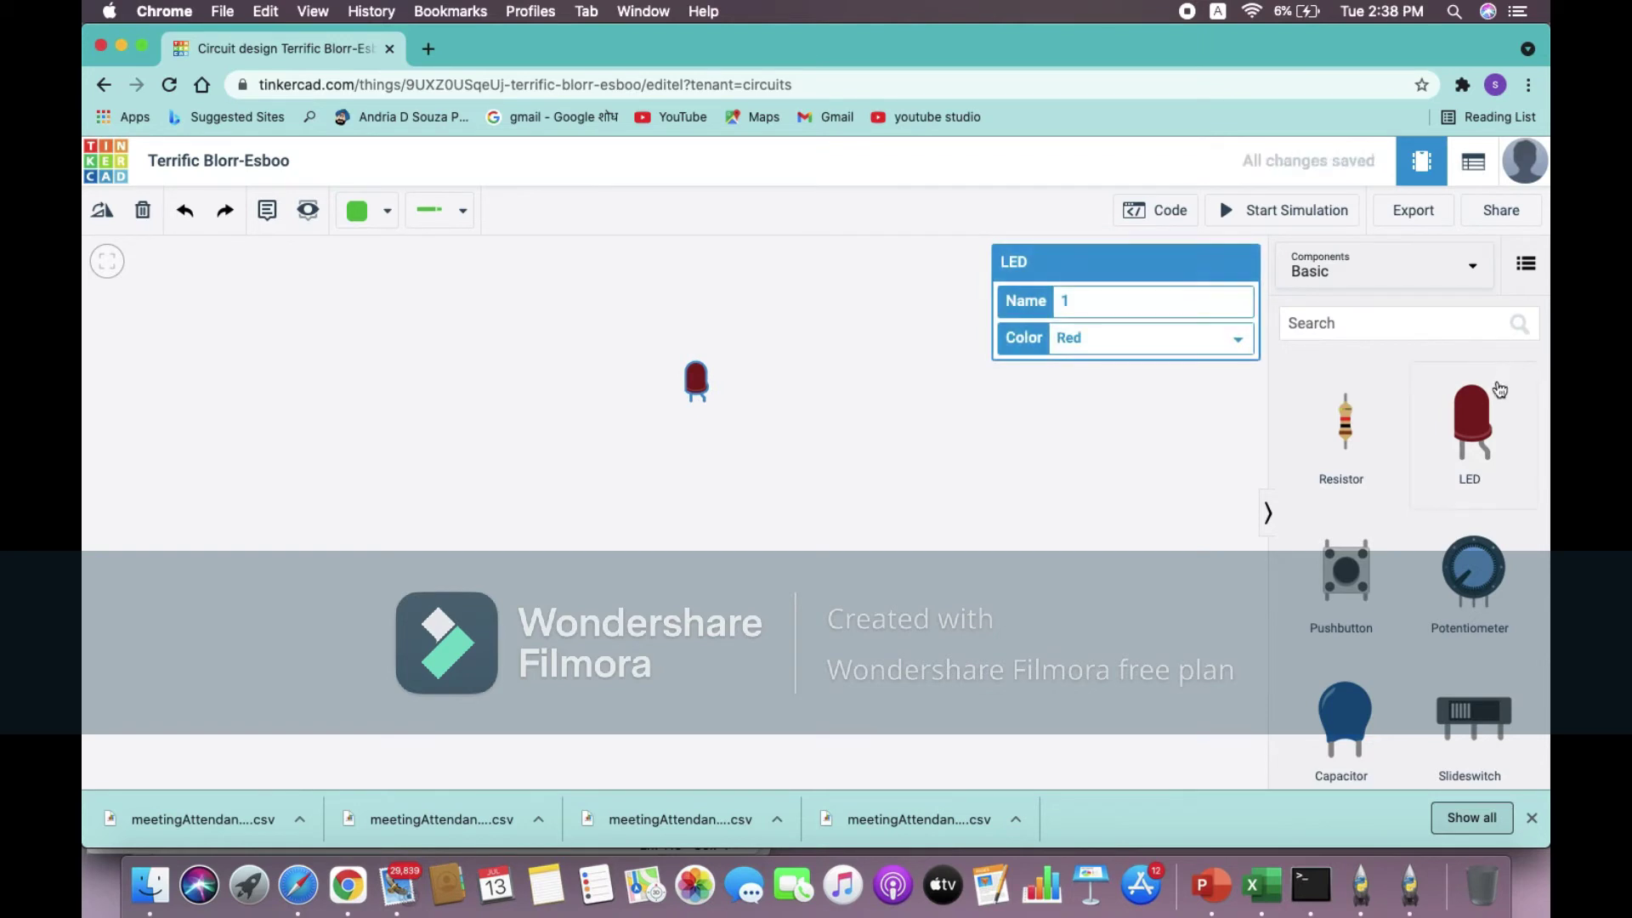
drag(1504, 379, 536, 400)
drag(1474, 421, 341, 410)
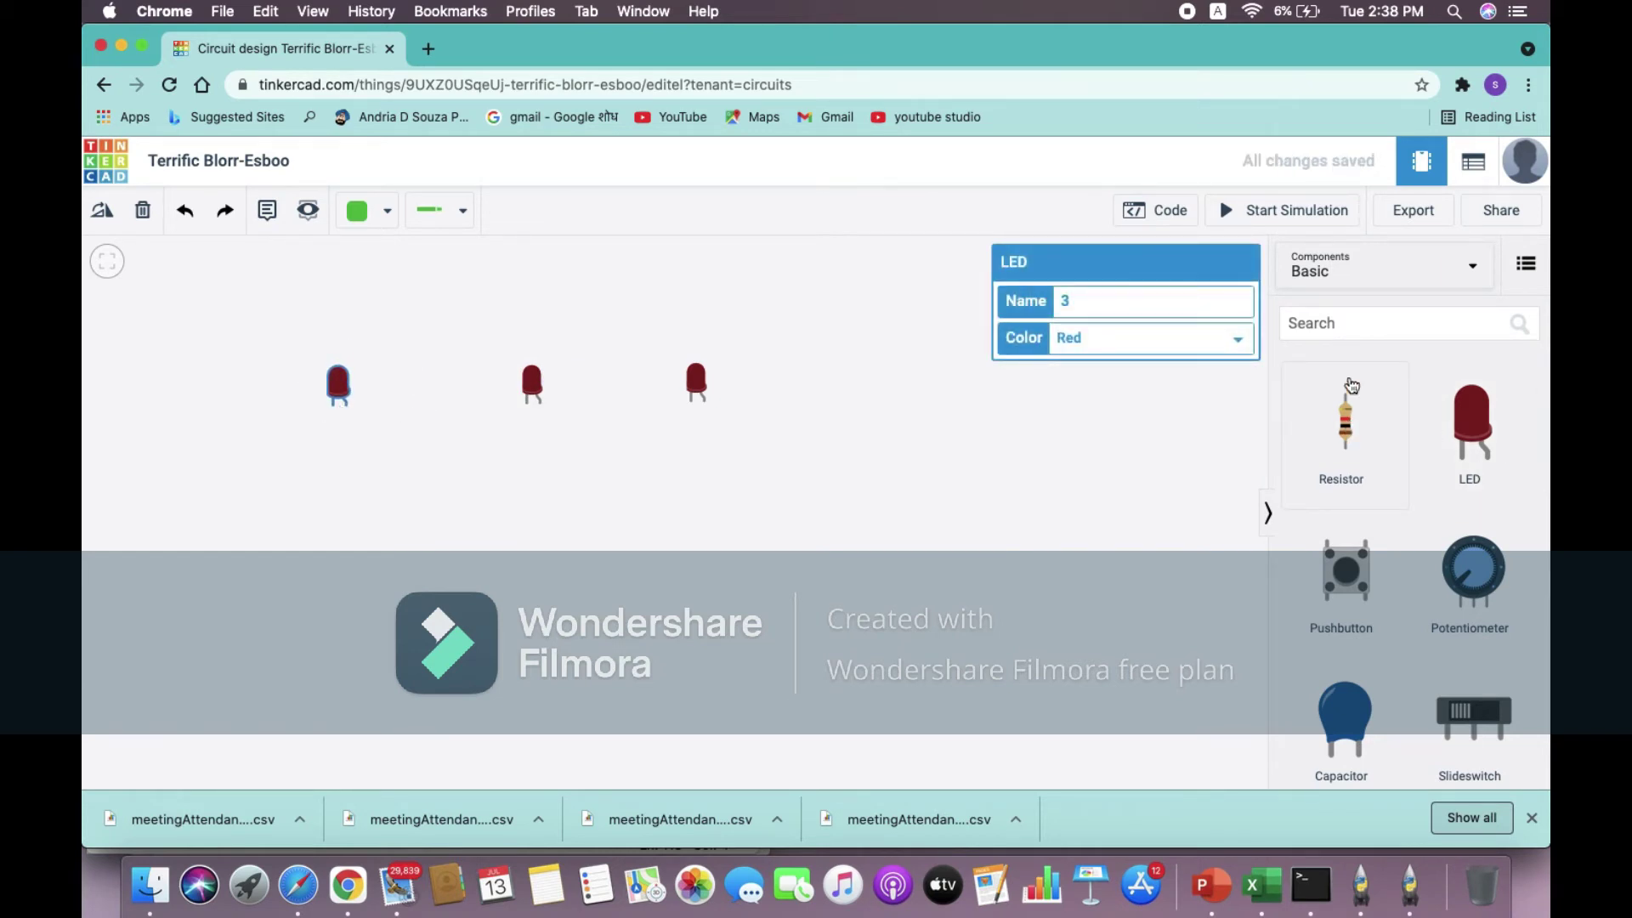
Search the components for "battery" and place a 9V battery below and to the right of the LEDs.
click(1354, 326)
text(BATTERY)
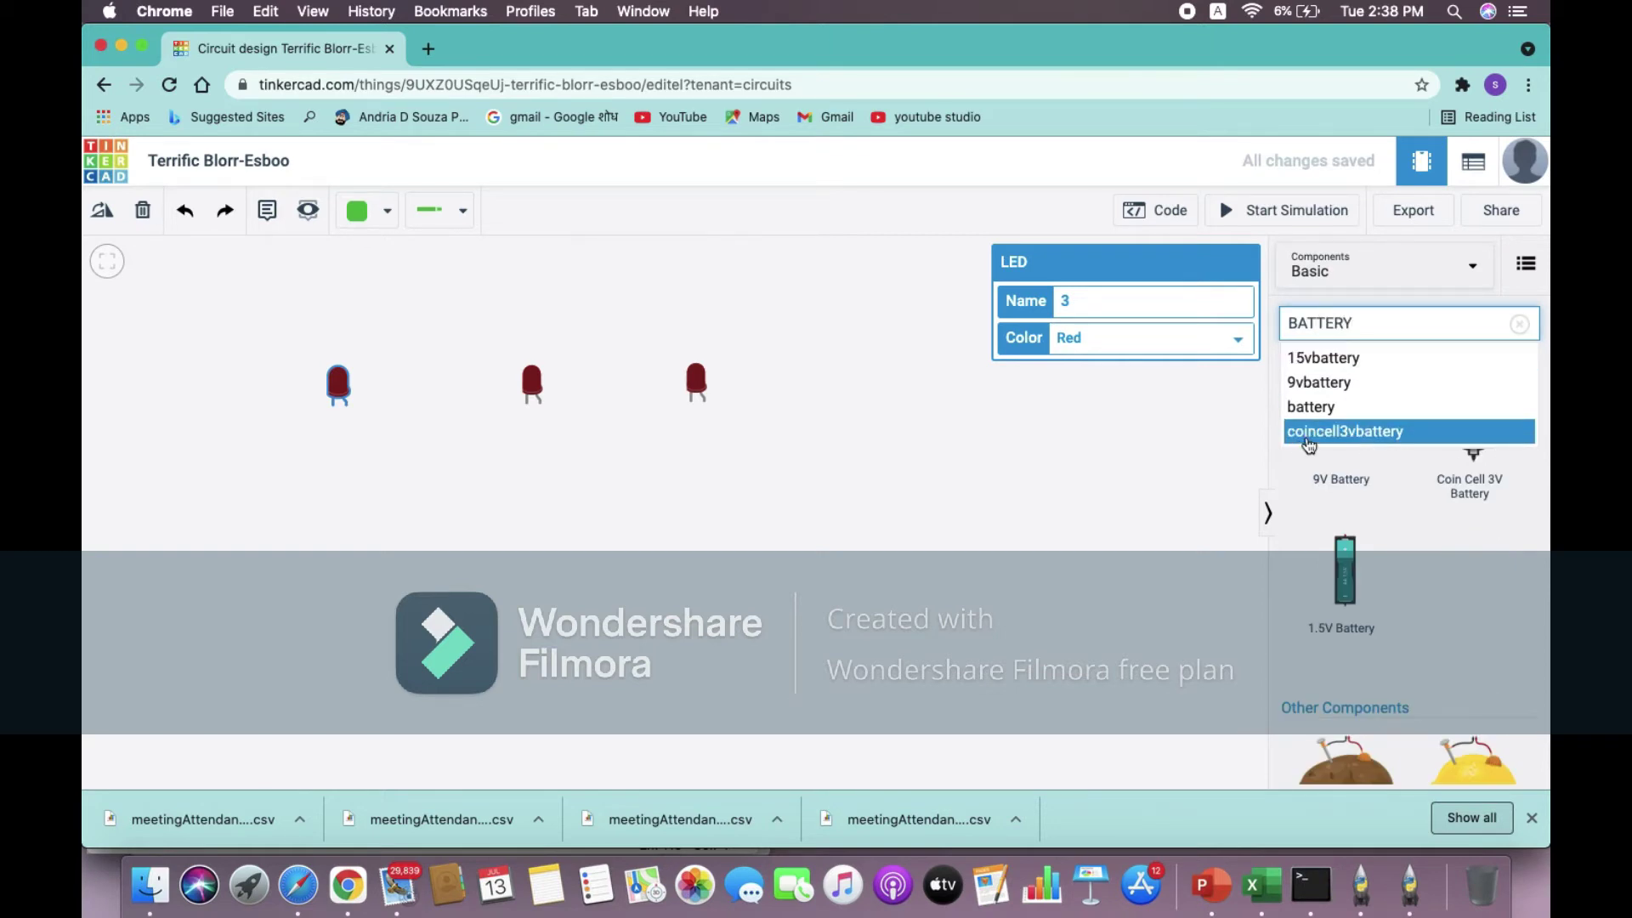
click(1341, 413)
drag(1346, 427, 883, 553)
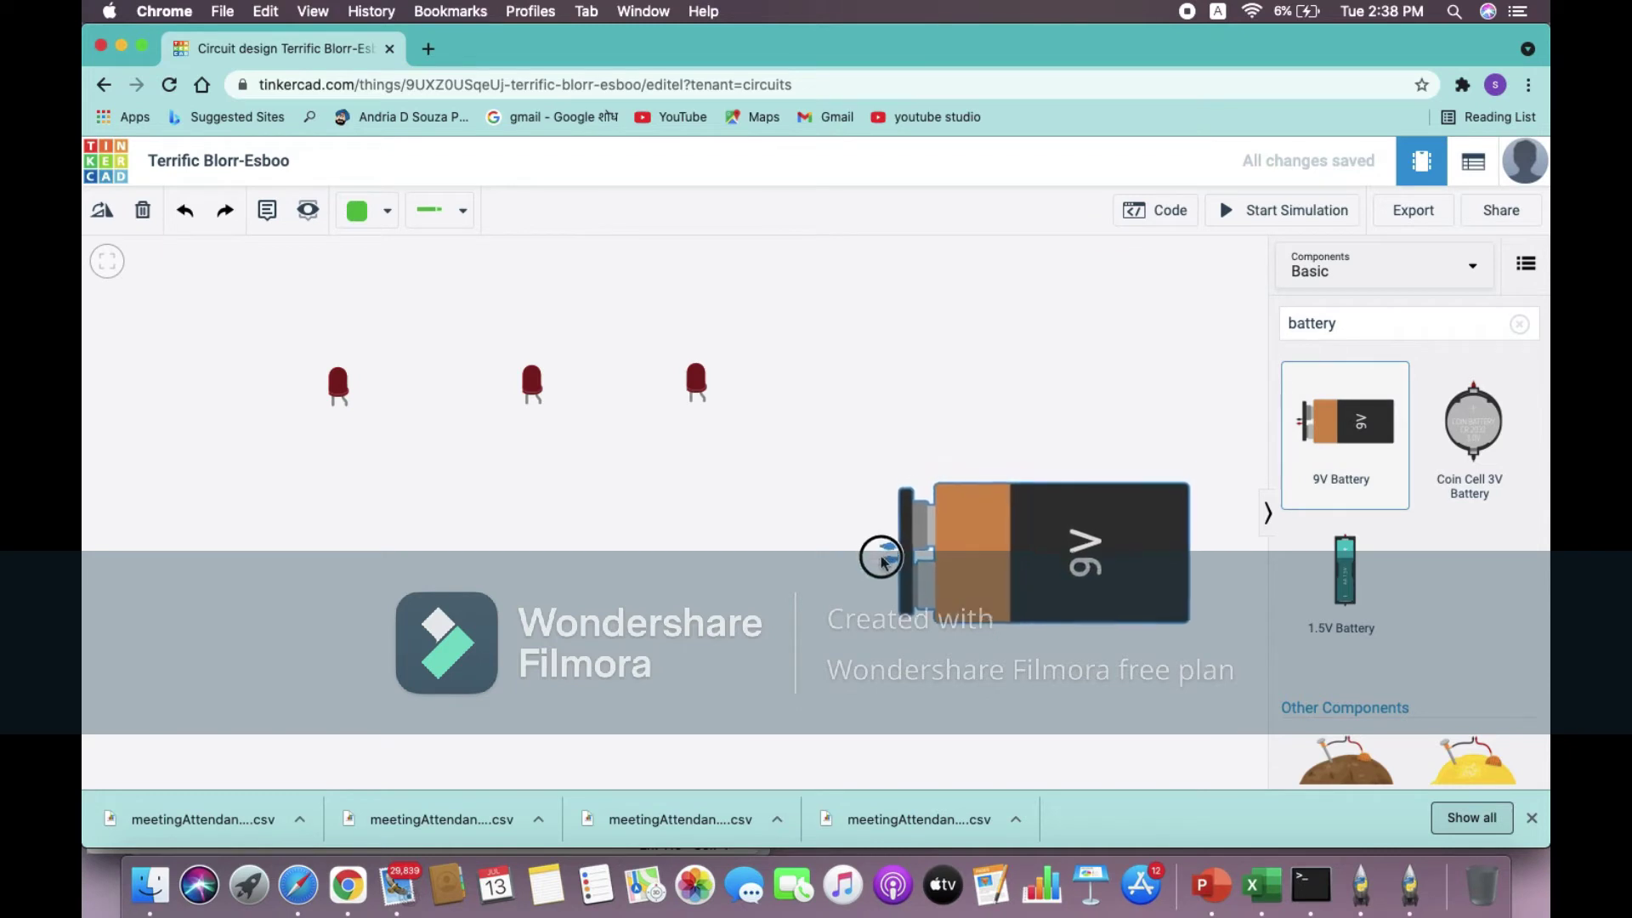
Search the components for "RESISTOR" and place three resistors slightly below the LEDs, one to the right of each LED.
click(1389, 321)
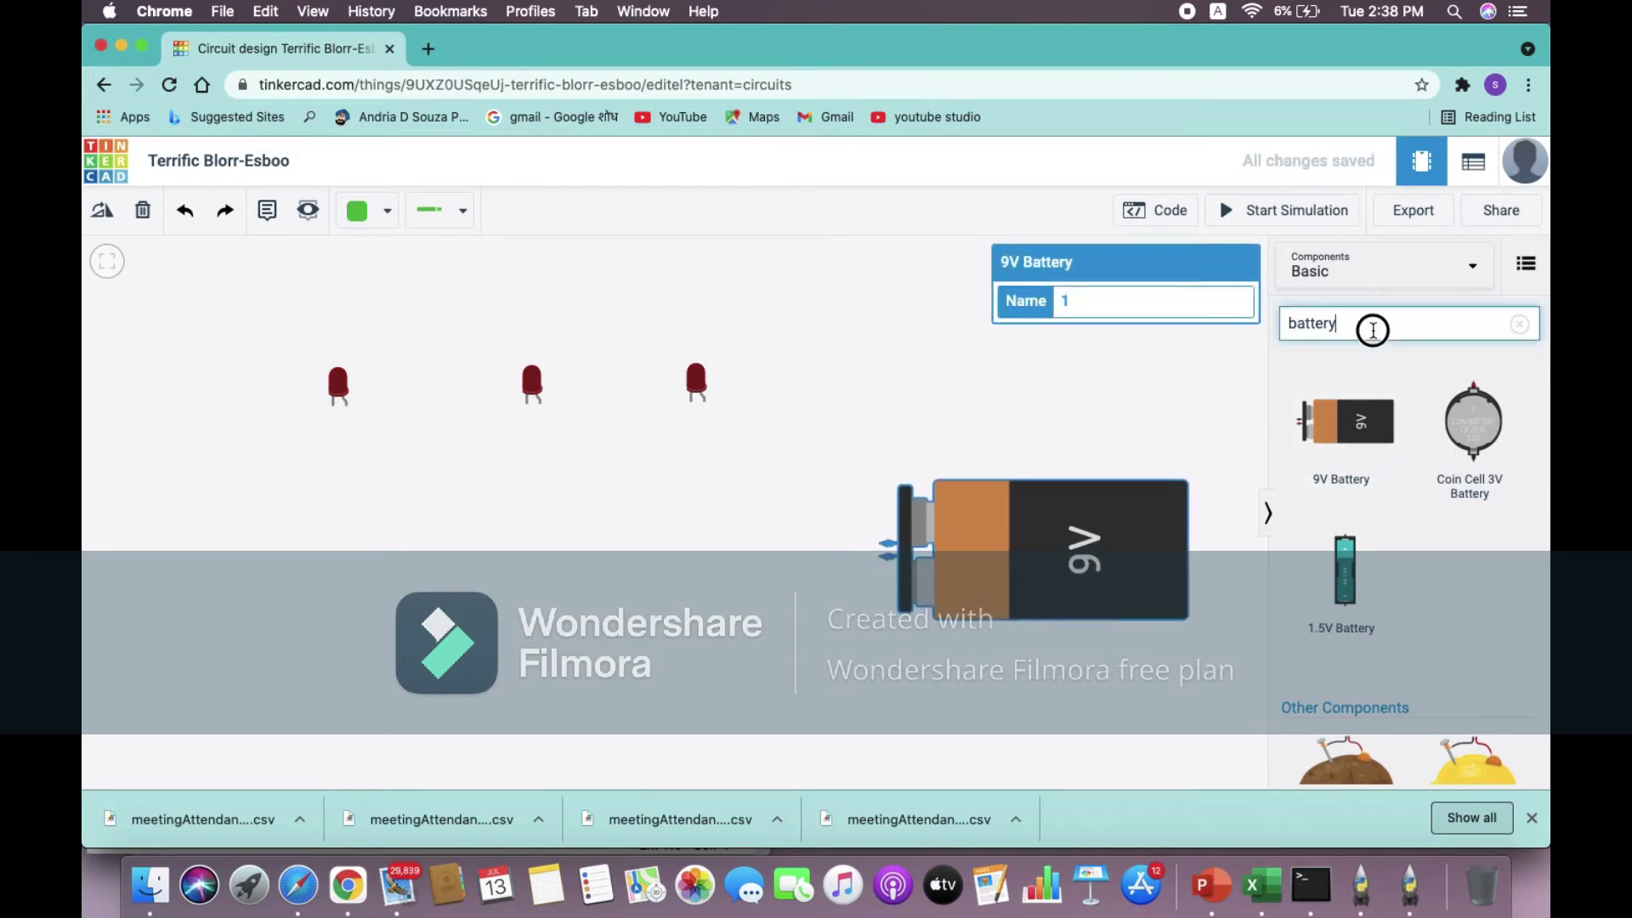
key(BackSpace)
key(BackSpace)
key(BackSpace)
key(BackSpace)
key(BackSpace)
key(BackSpace)
key(BackSpace)
text(RESIS)
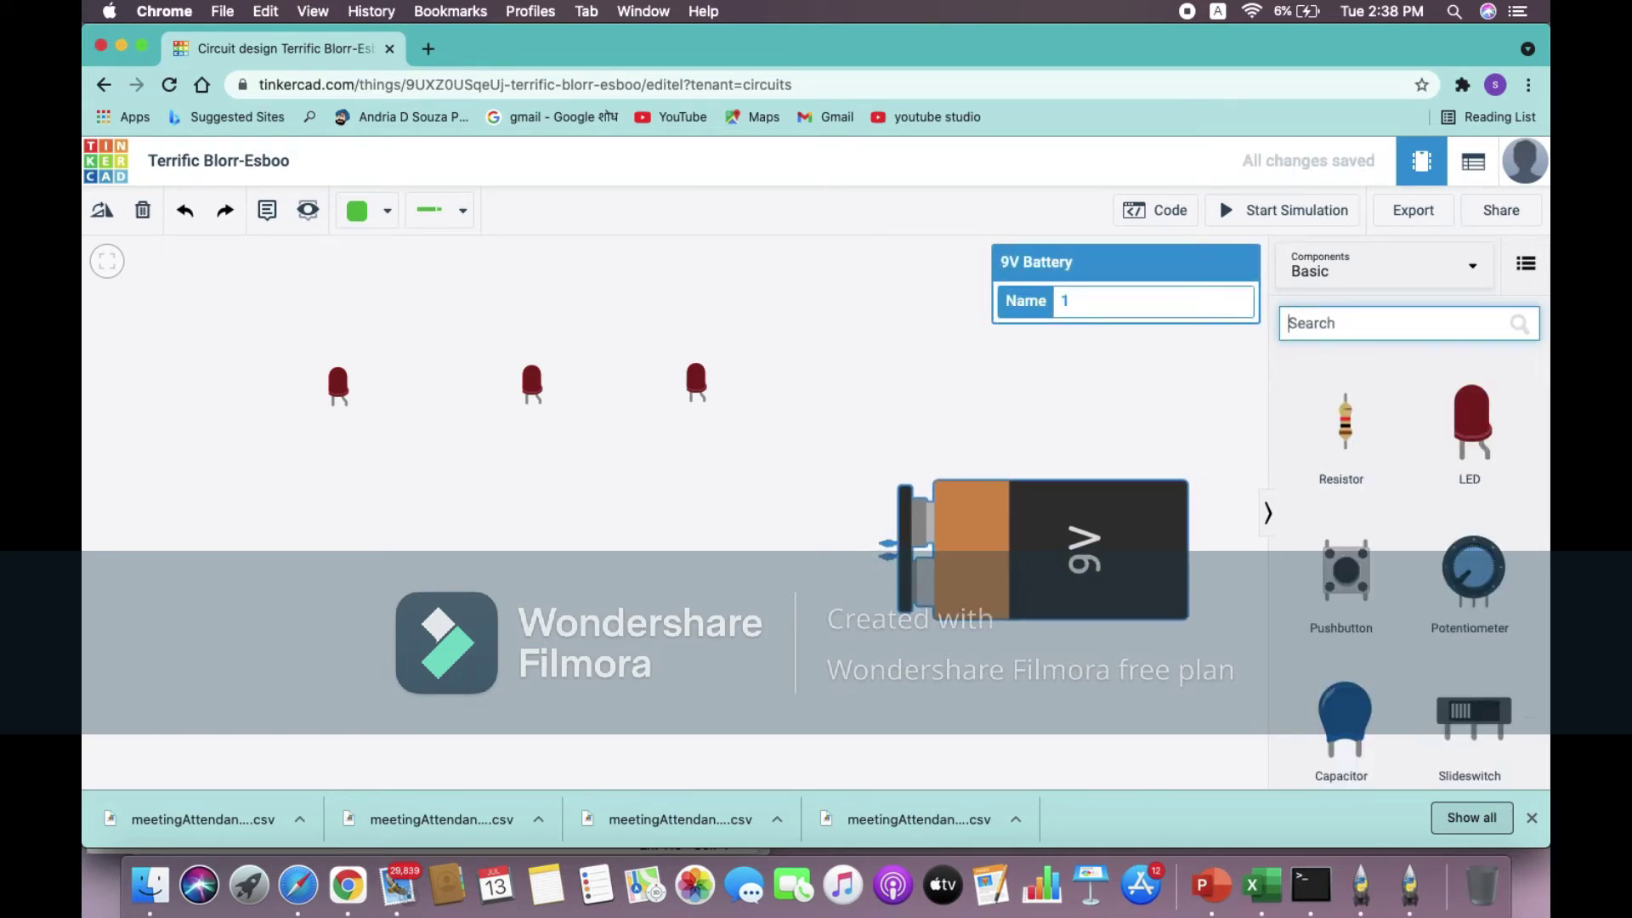
text(TOR)
click(1120, 392)
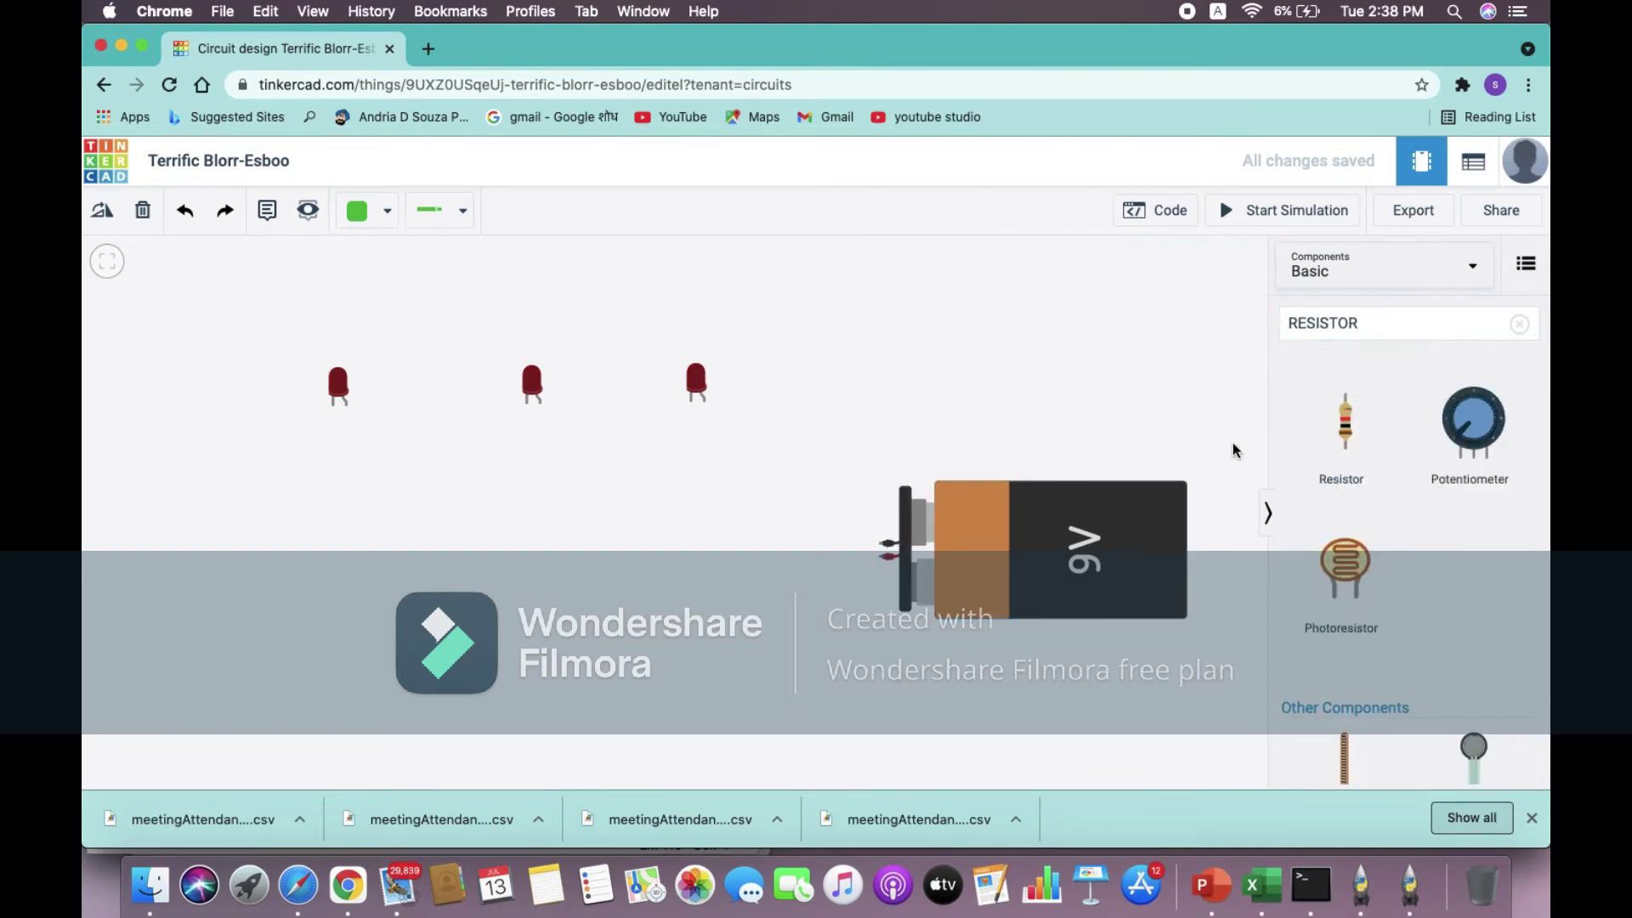
click(1351, 436)
drag(1351, 436, 426, 446)
click(729, 486)
click(426, 443)
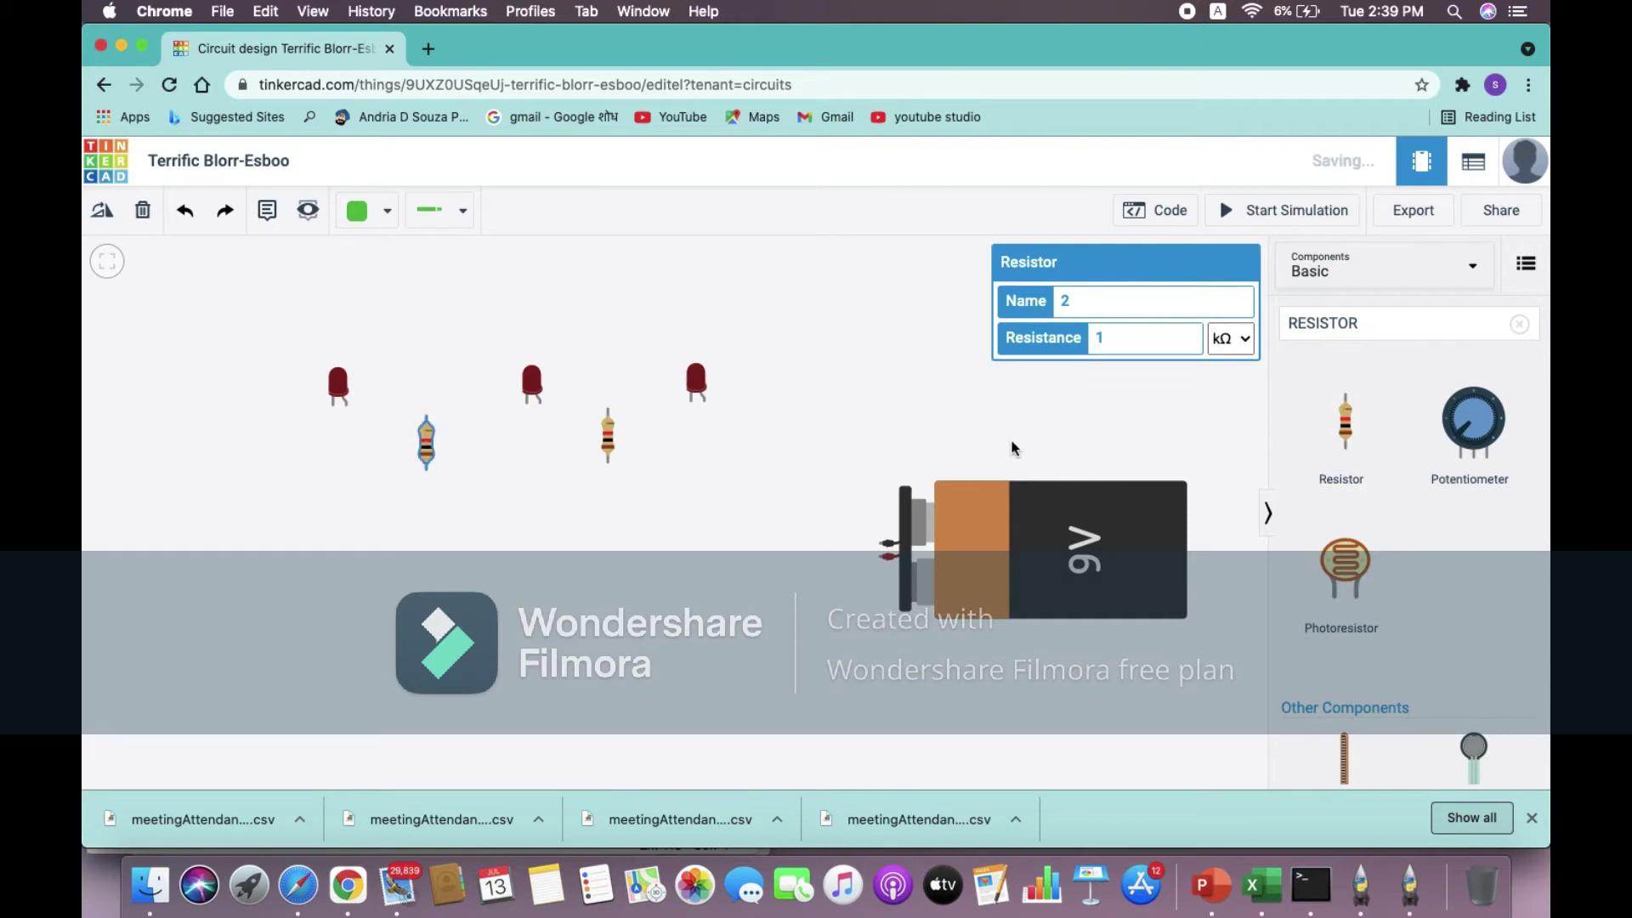
drag(1344, 423, 773, 442)
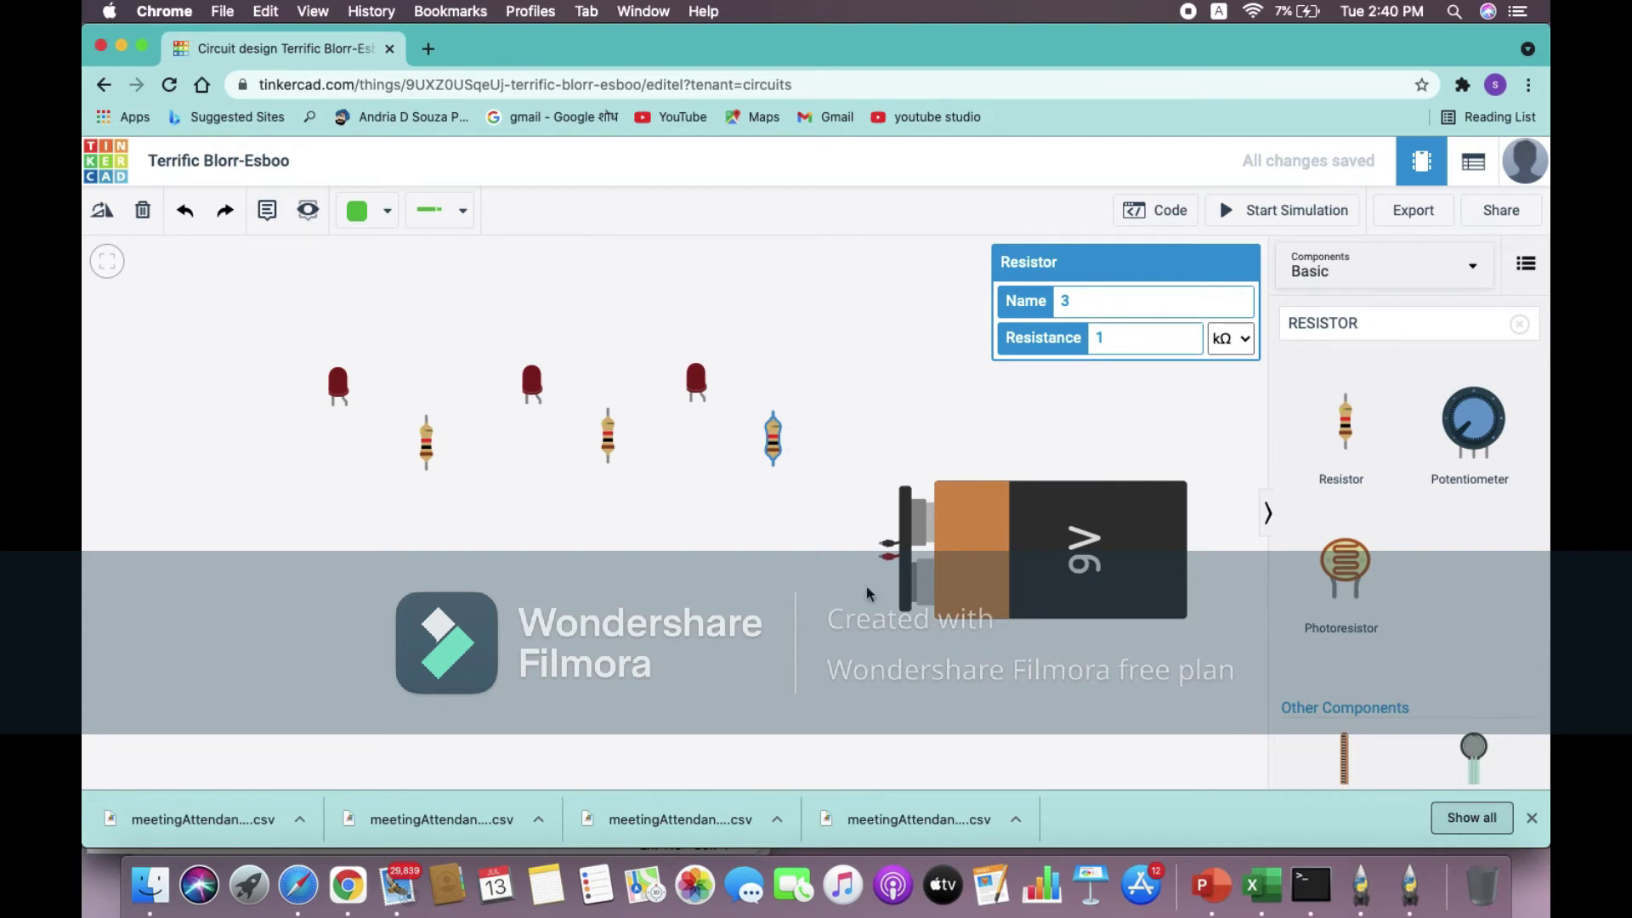
click(881, 560)
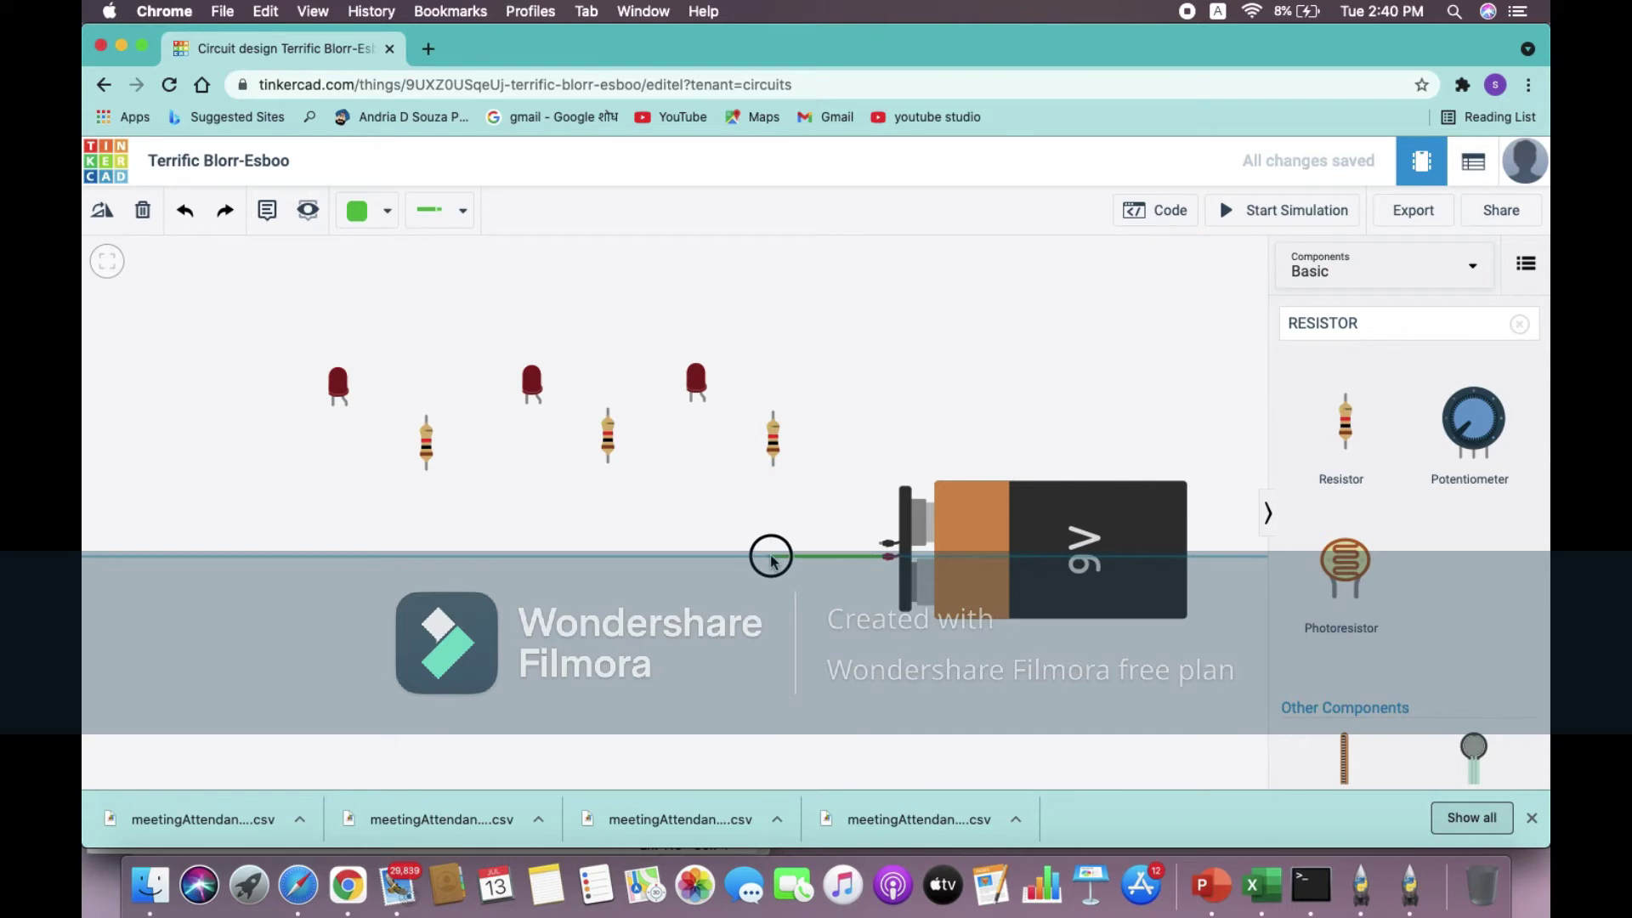
click(772, 557)
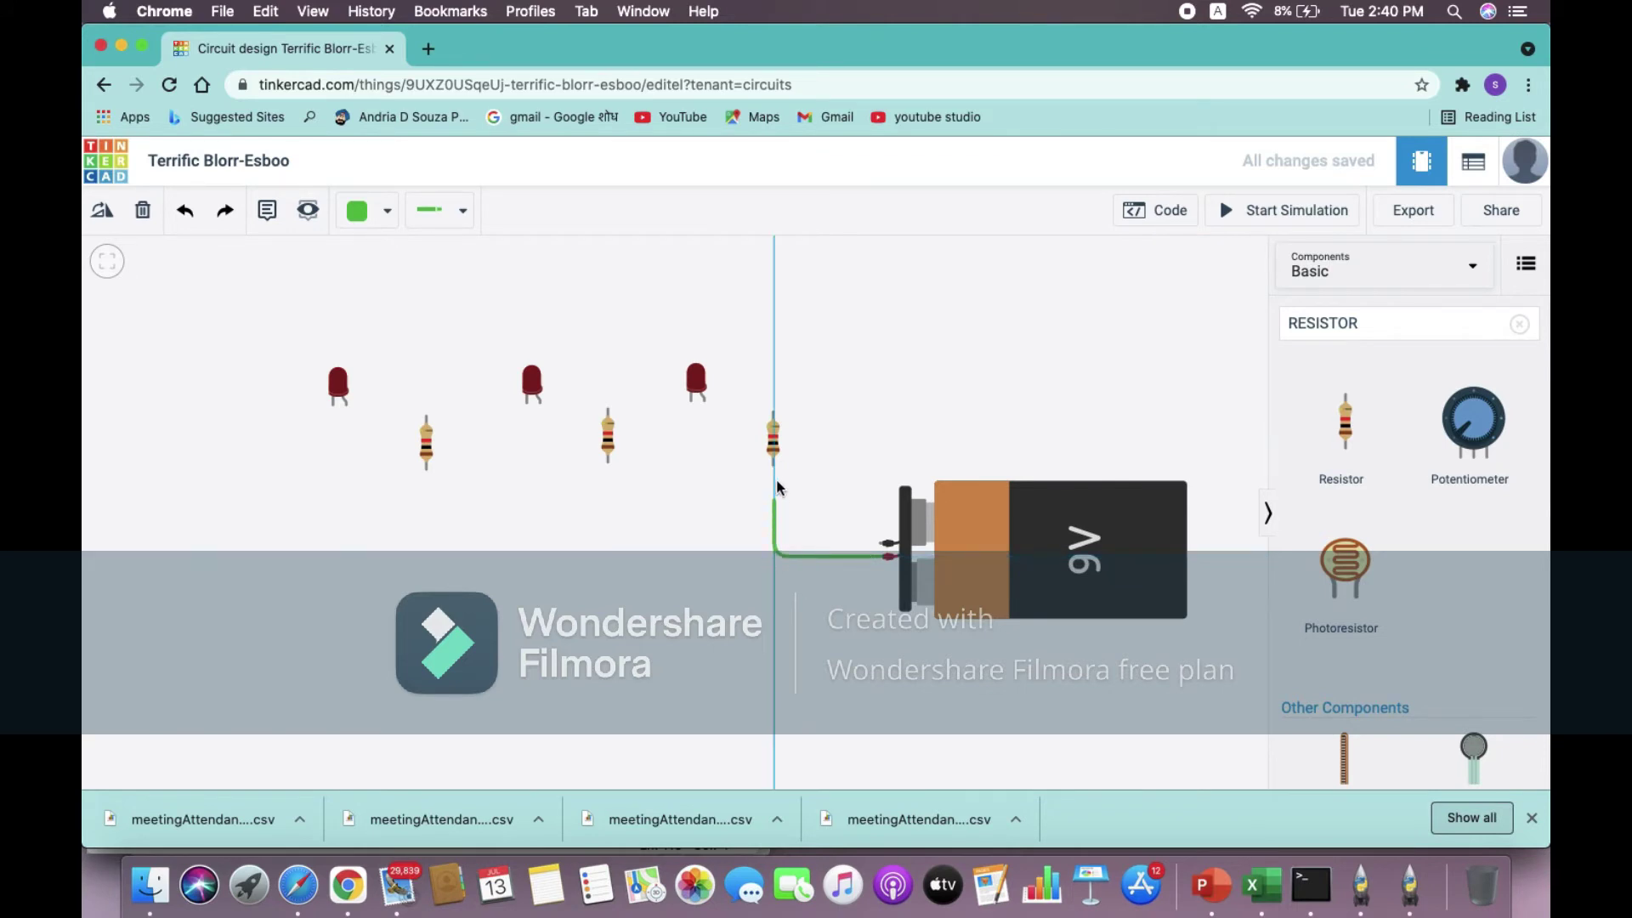
click(773, 466)
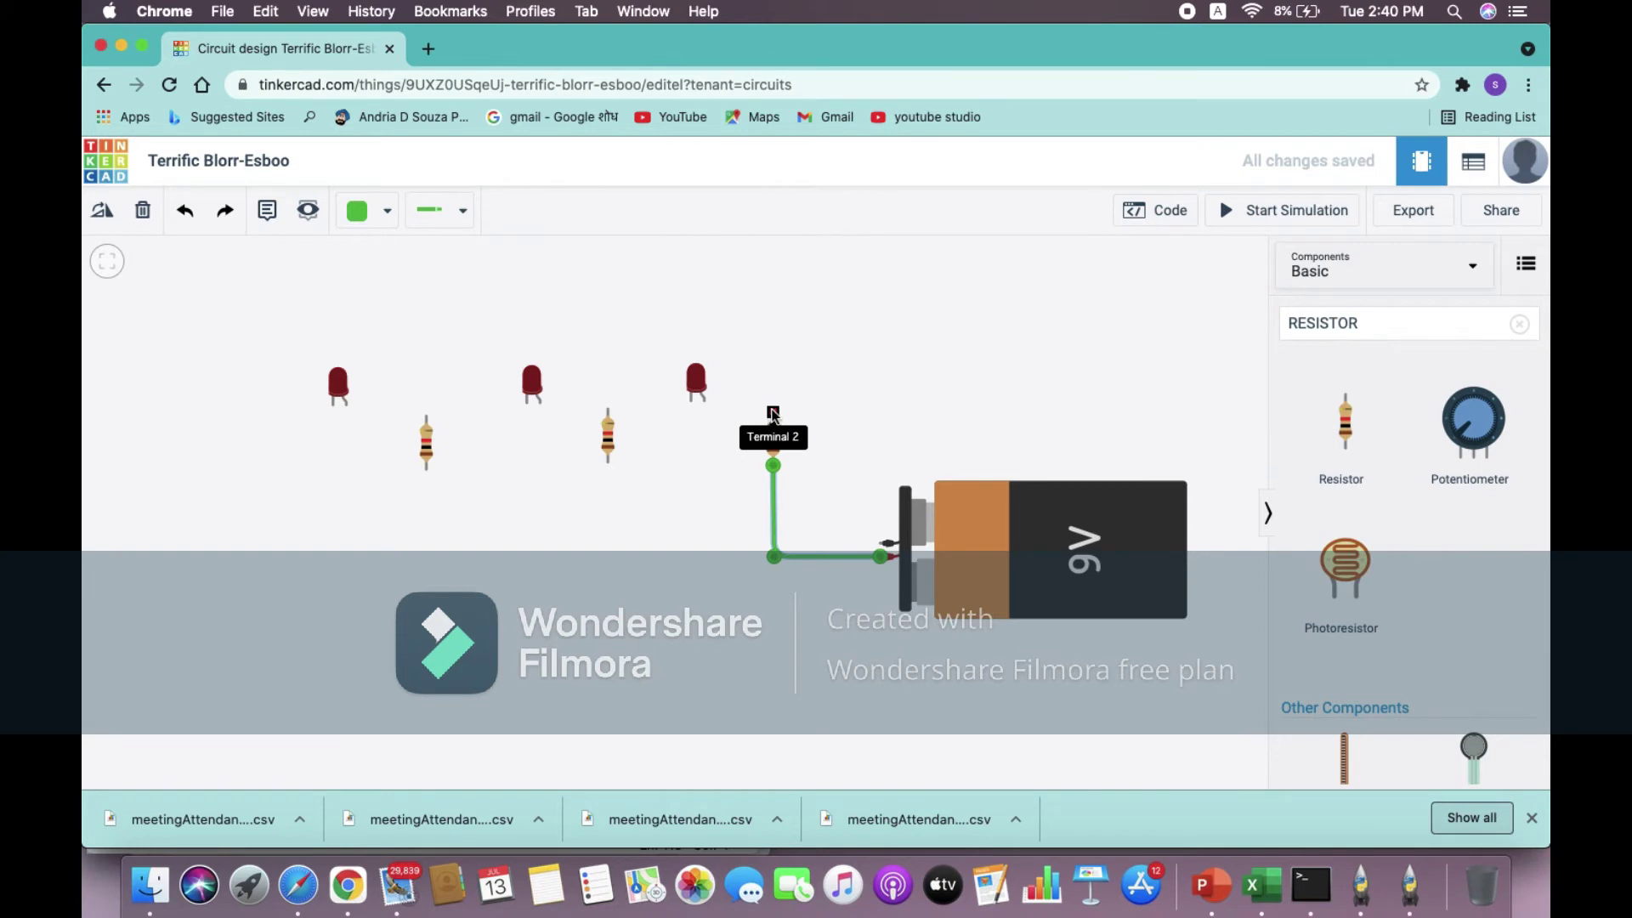
click(773, 412)
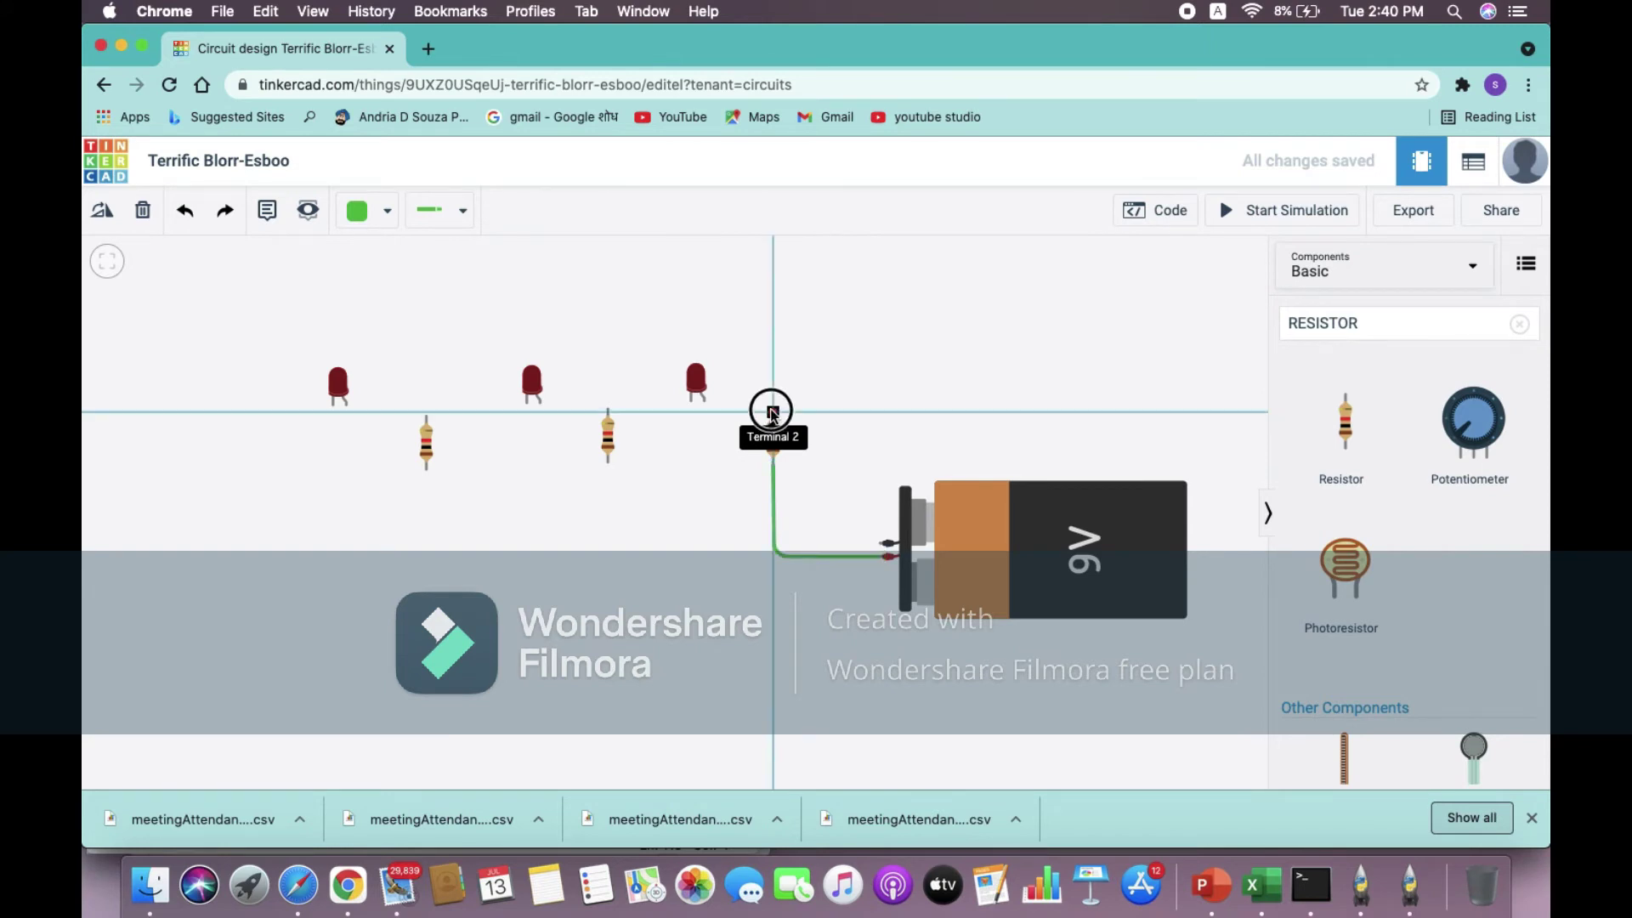
click(705, 404)
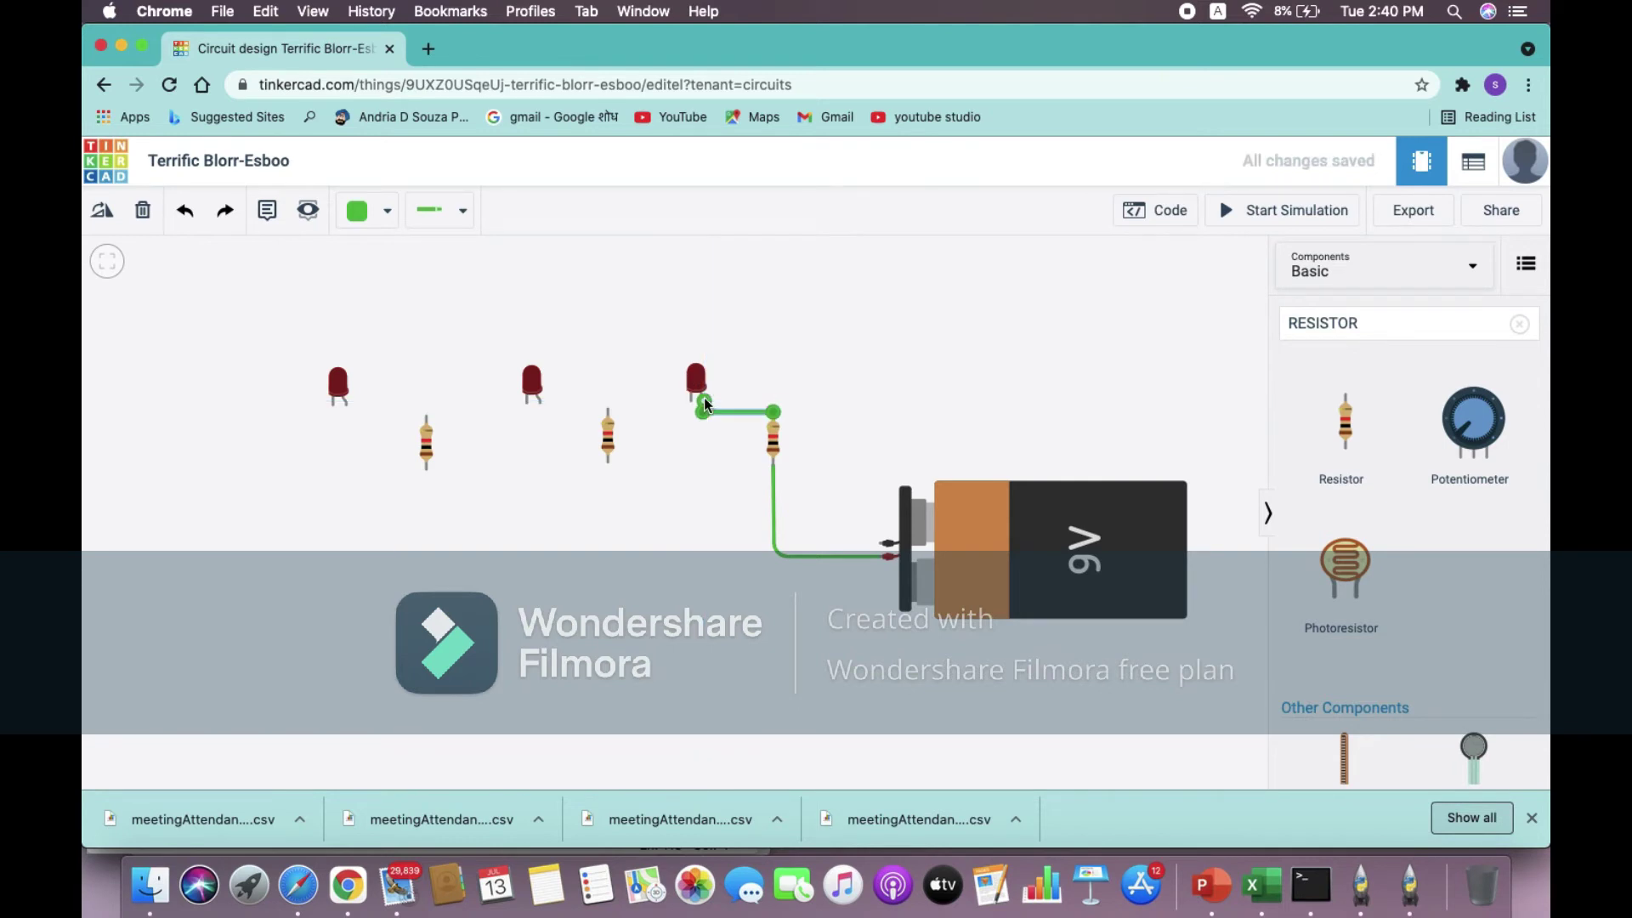
key(super+z)
key(super+z)
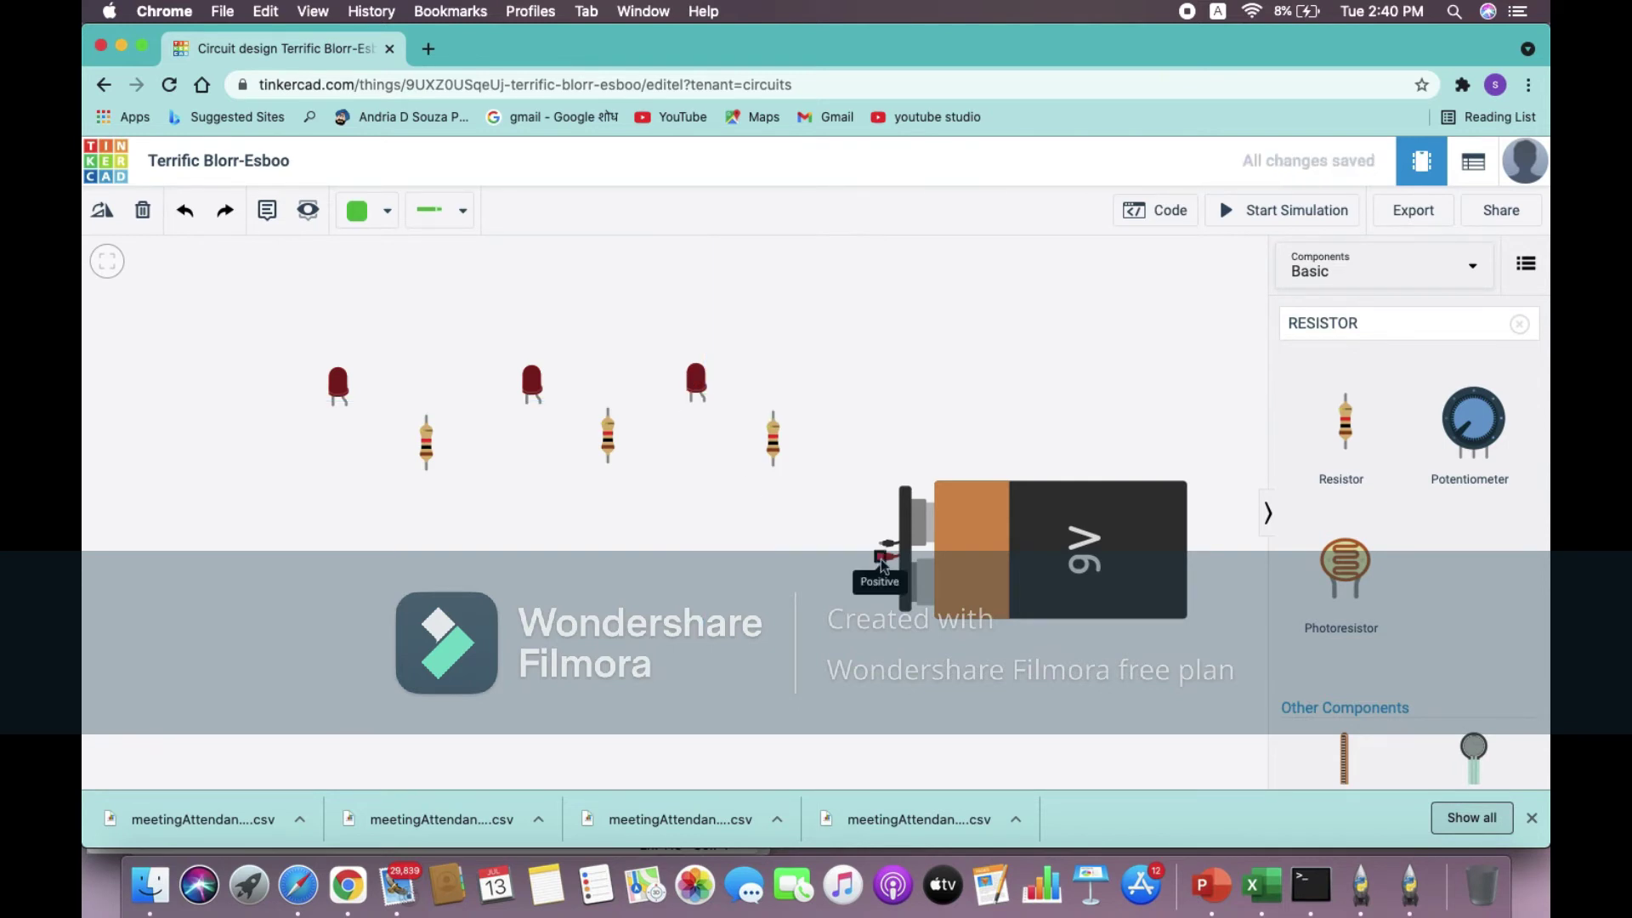
Wire the battery's positive terminal to the rightmost resistor's lower end, and its upper end to the rightmost LED's anode.
click(881, 561)
drag(781, 561, 778, 557)
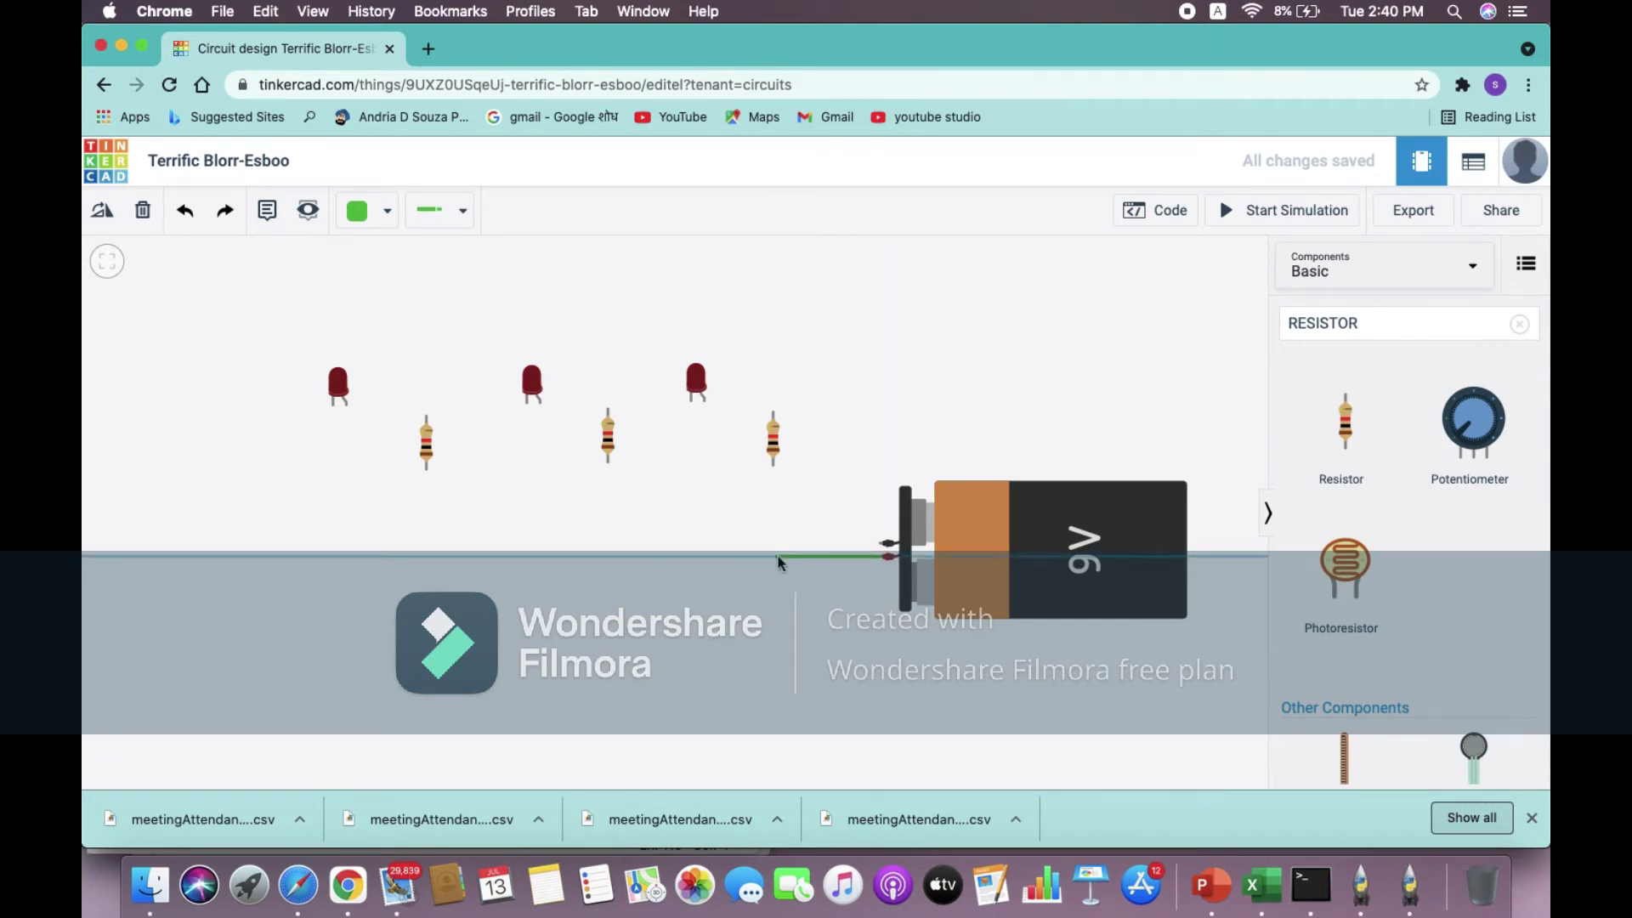
click(771, 557)
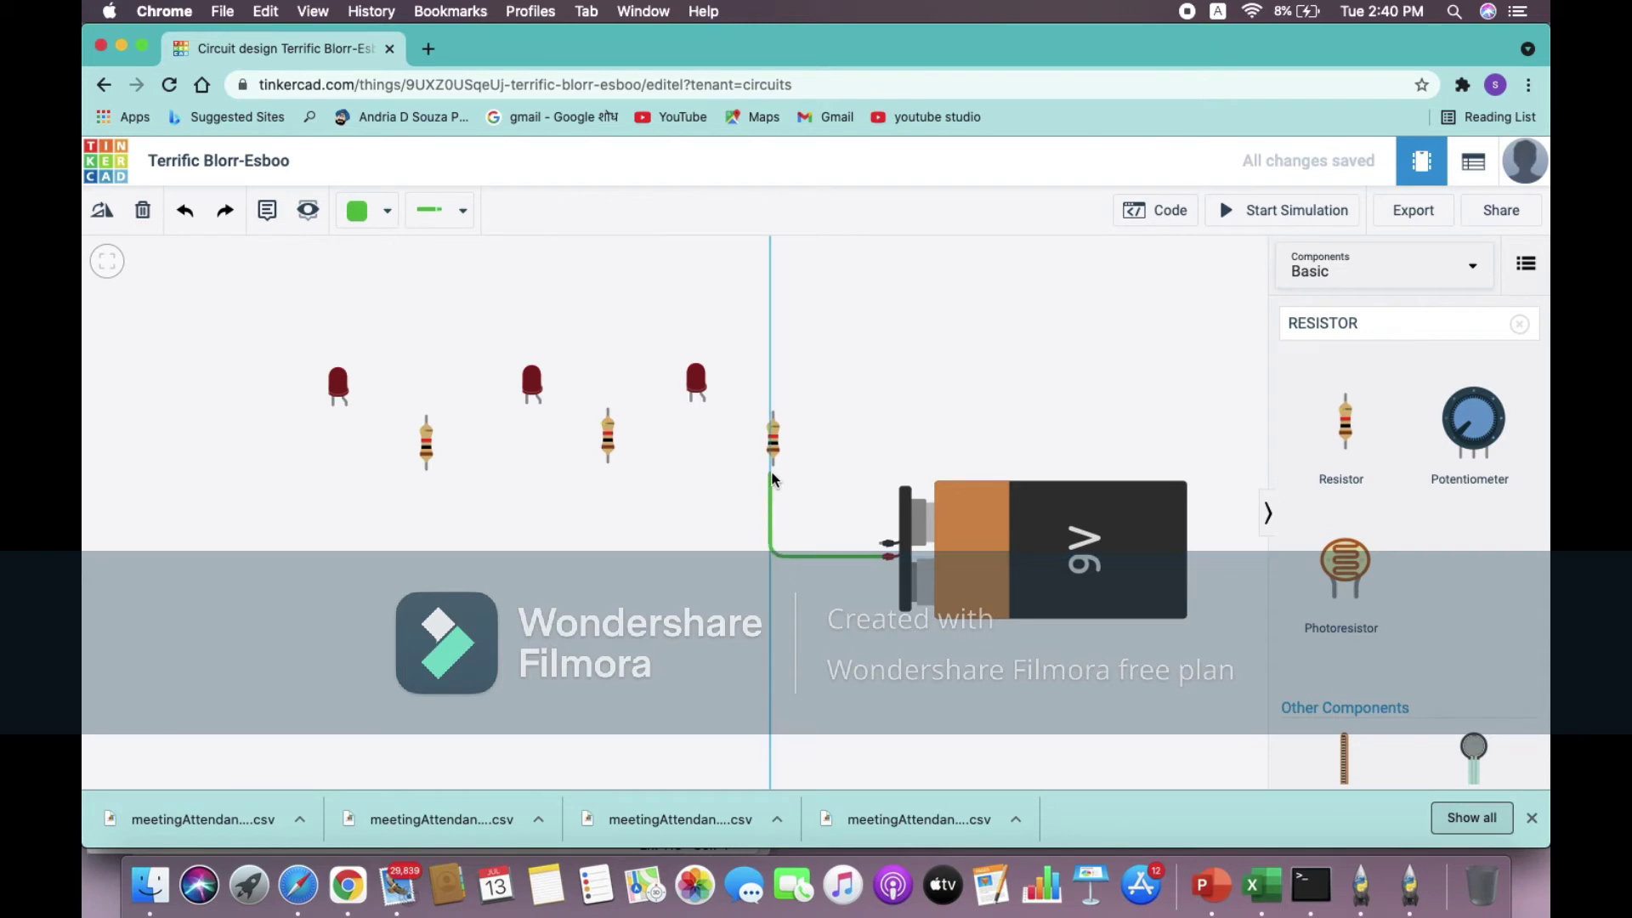
click(772, 467)
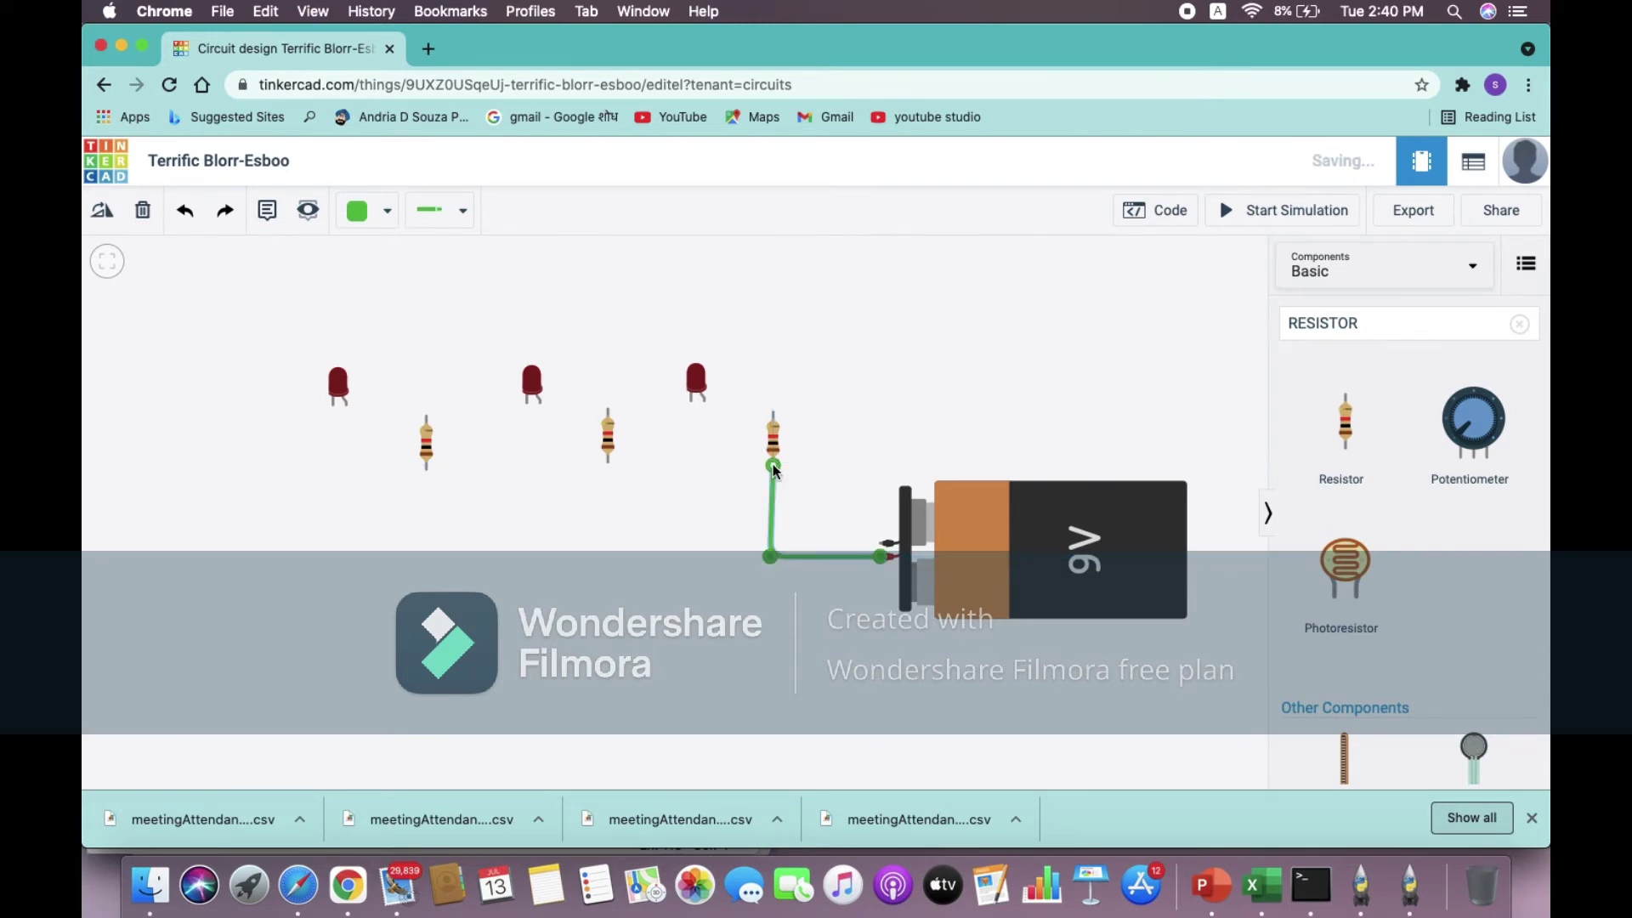
click(772, 412)
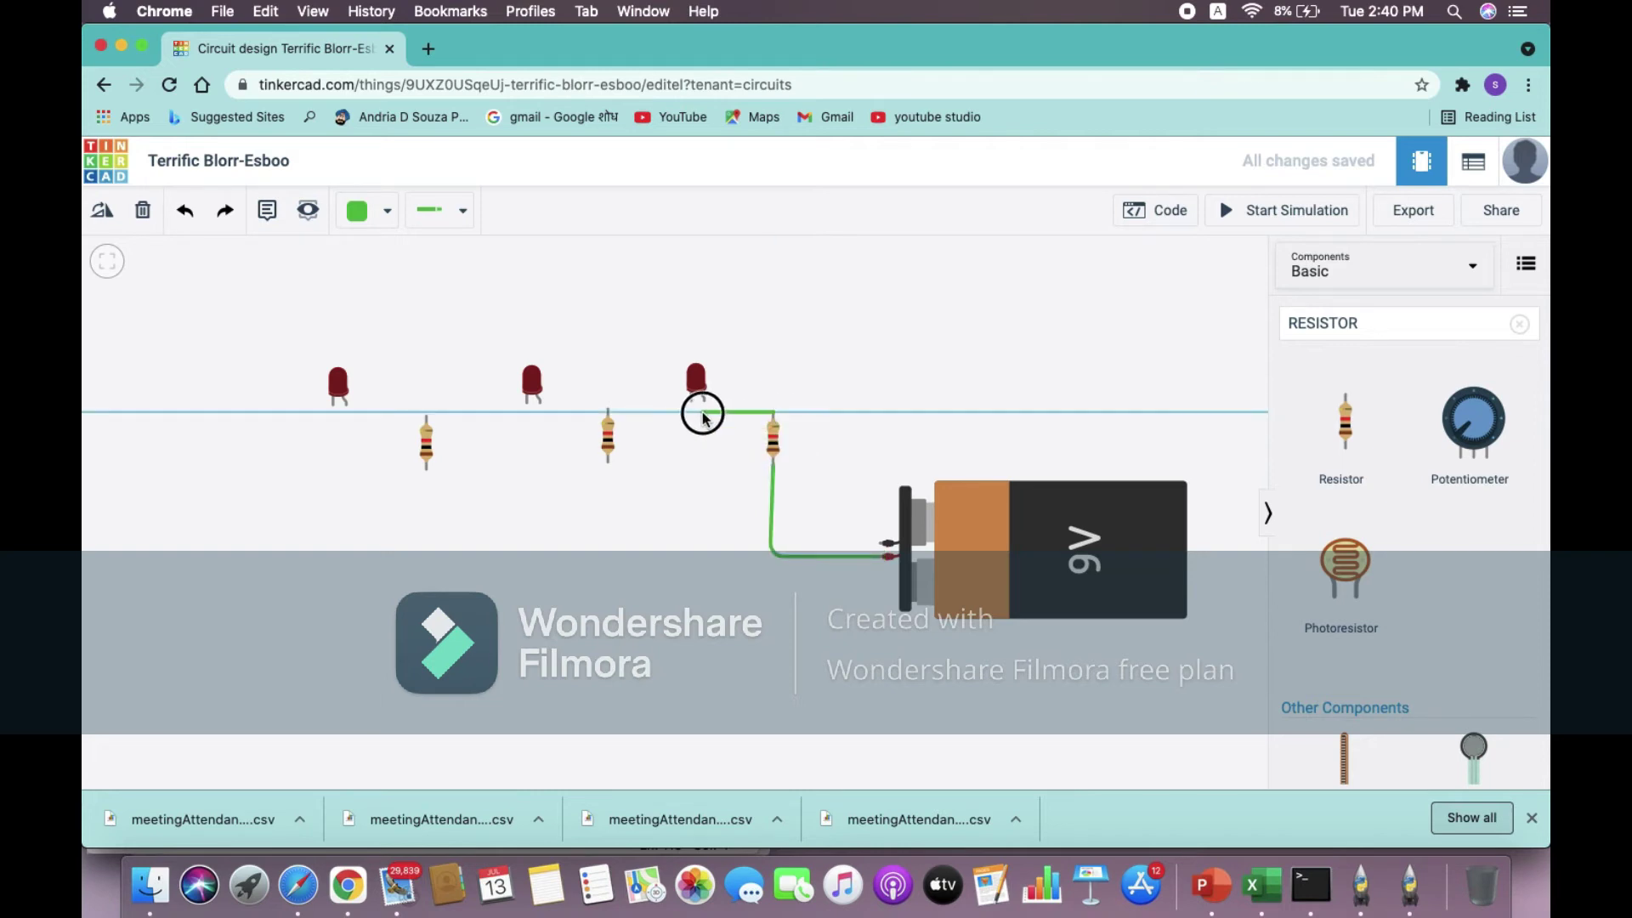
click(702, 411)
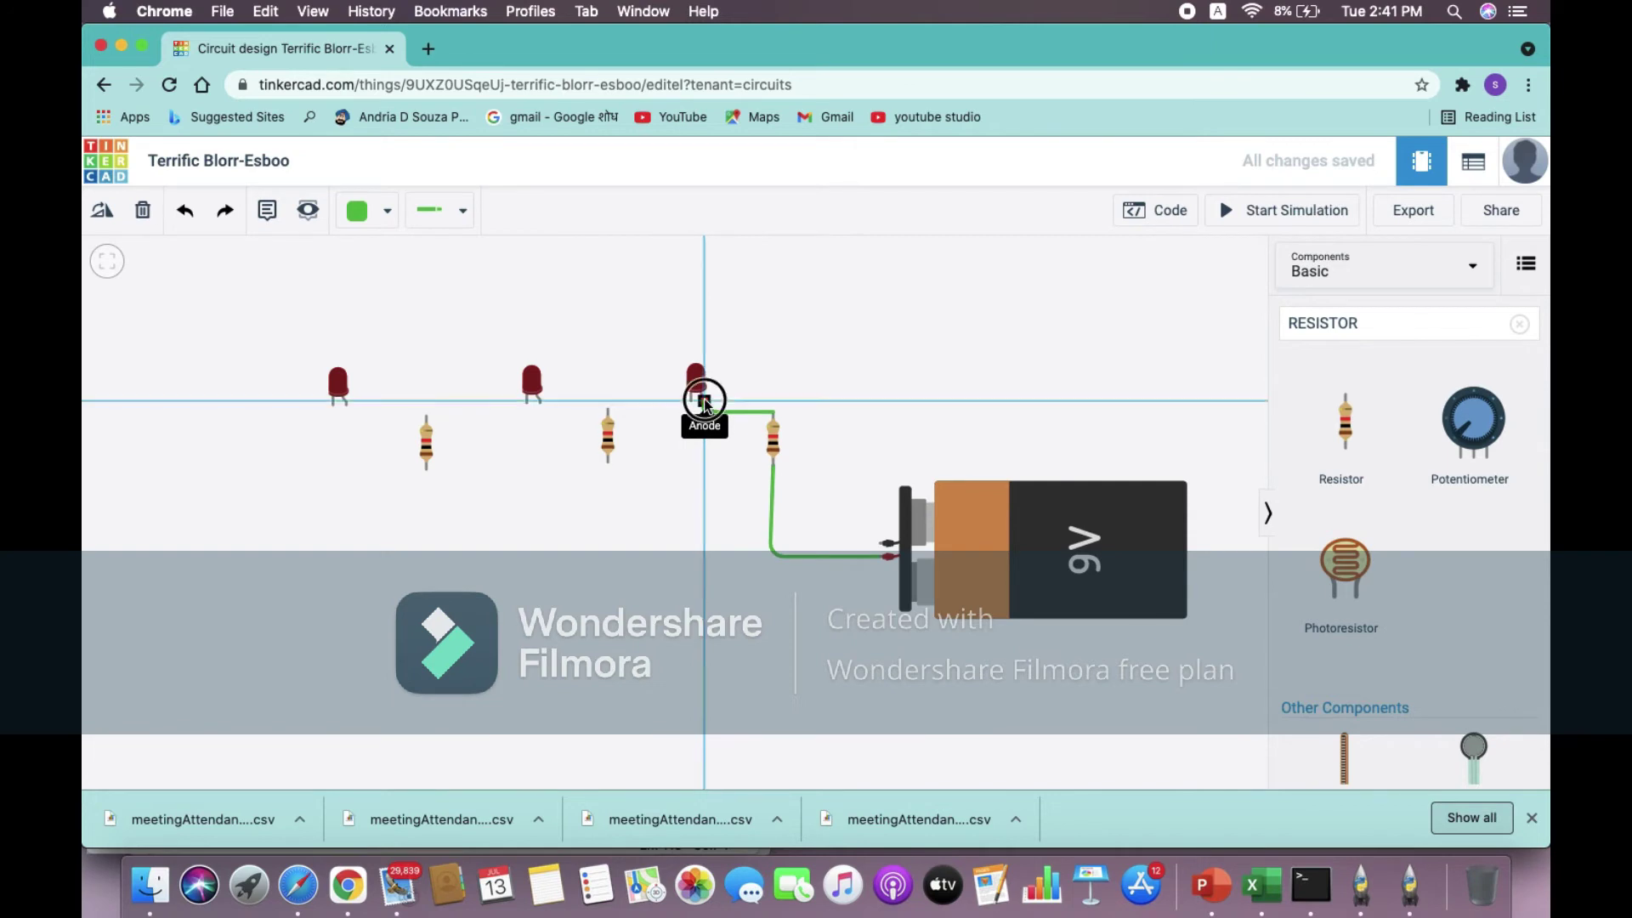
click(704, 399)
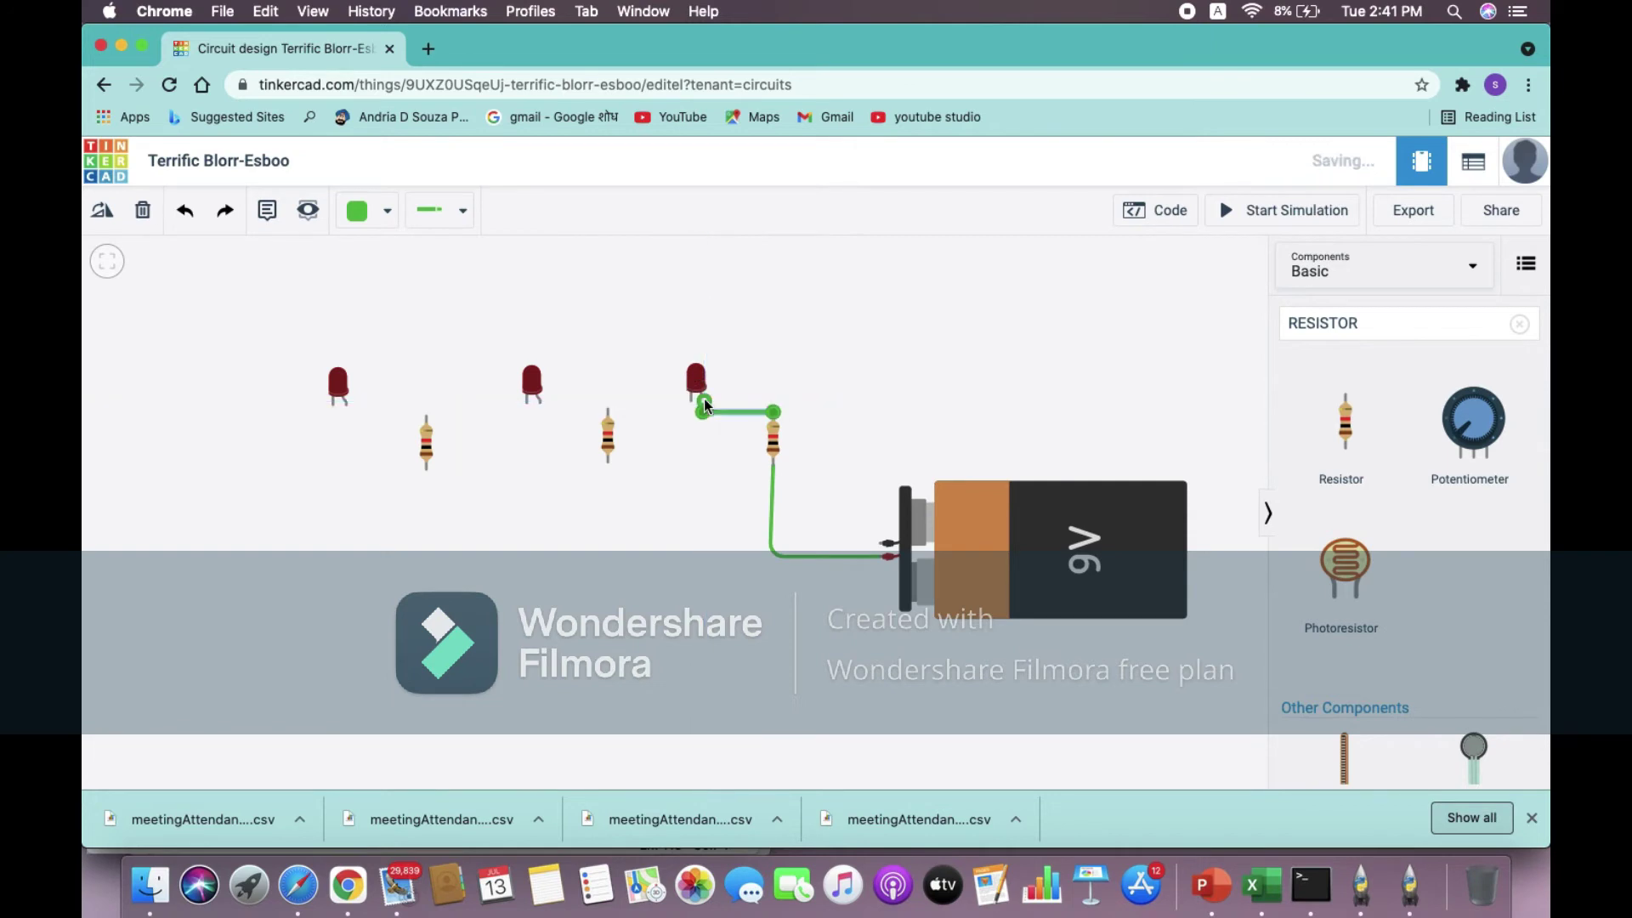
Rotate the middle resistor to horizontal and move it up between the middle and rightmost LEDs.
click(608, 437)
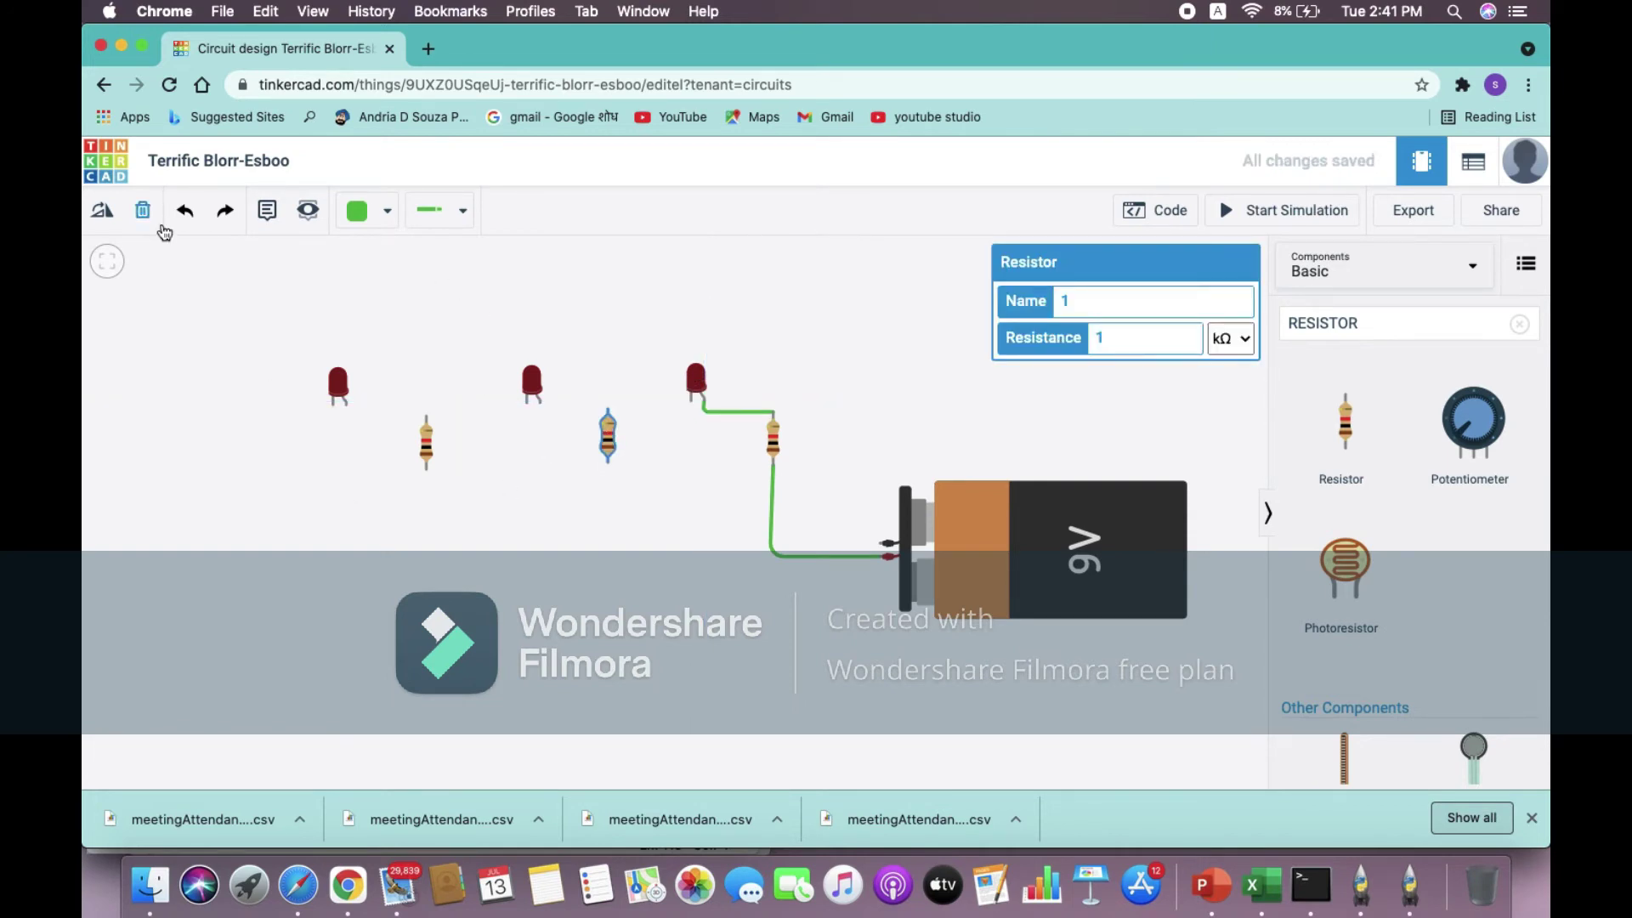
click(102, 217)
click(103, 217)
click(103, 217)
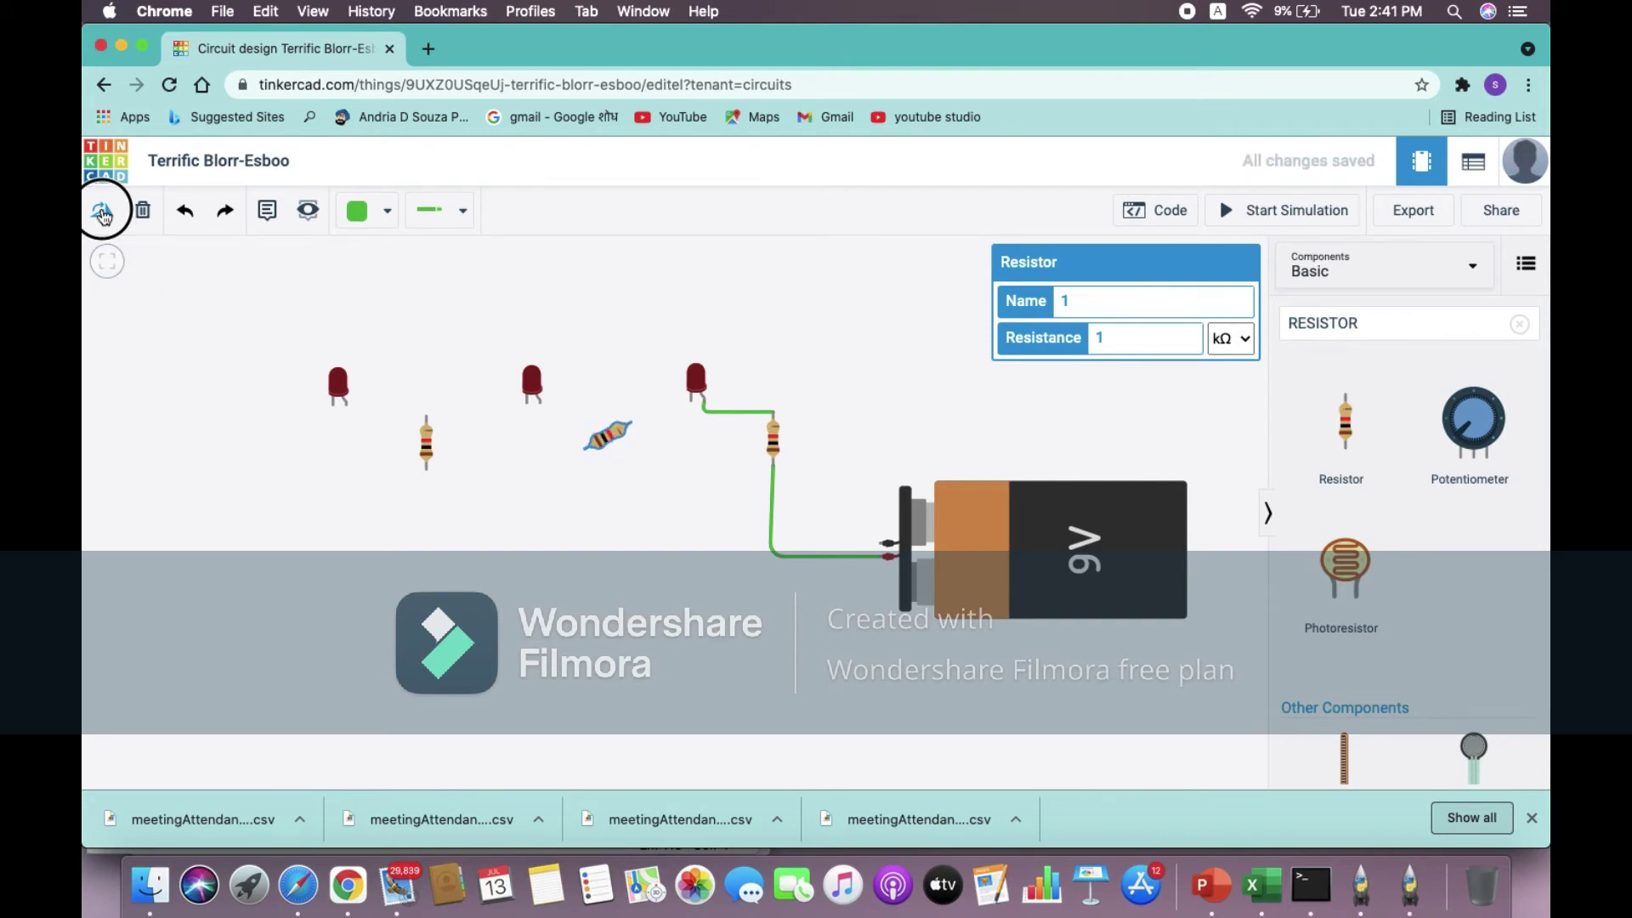
drag(610, 440, 622, 414)
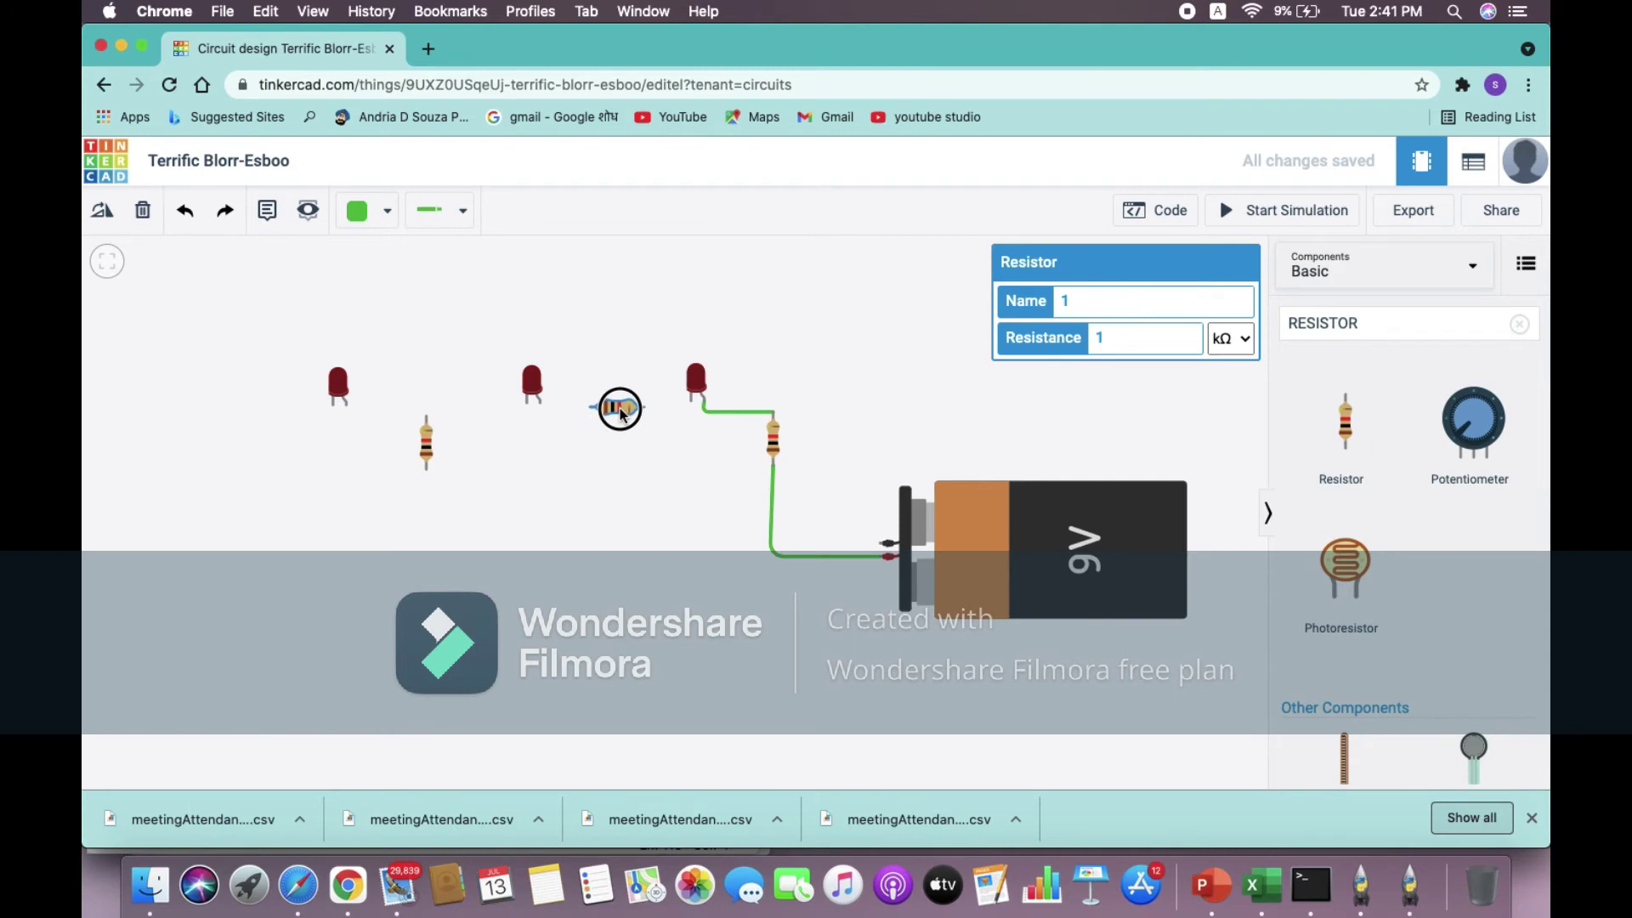
Wire the rightmost LED's cathode to the middle resistor's Terminal 2, and its Terminal 1 to the middle LED's anode.
click(690, 404)
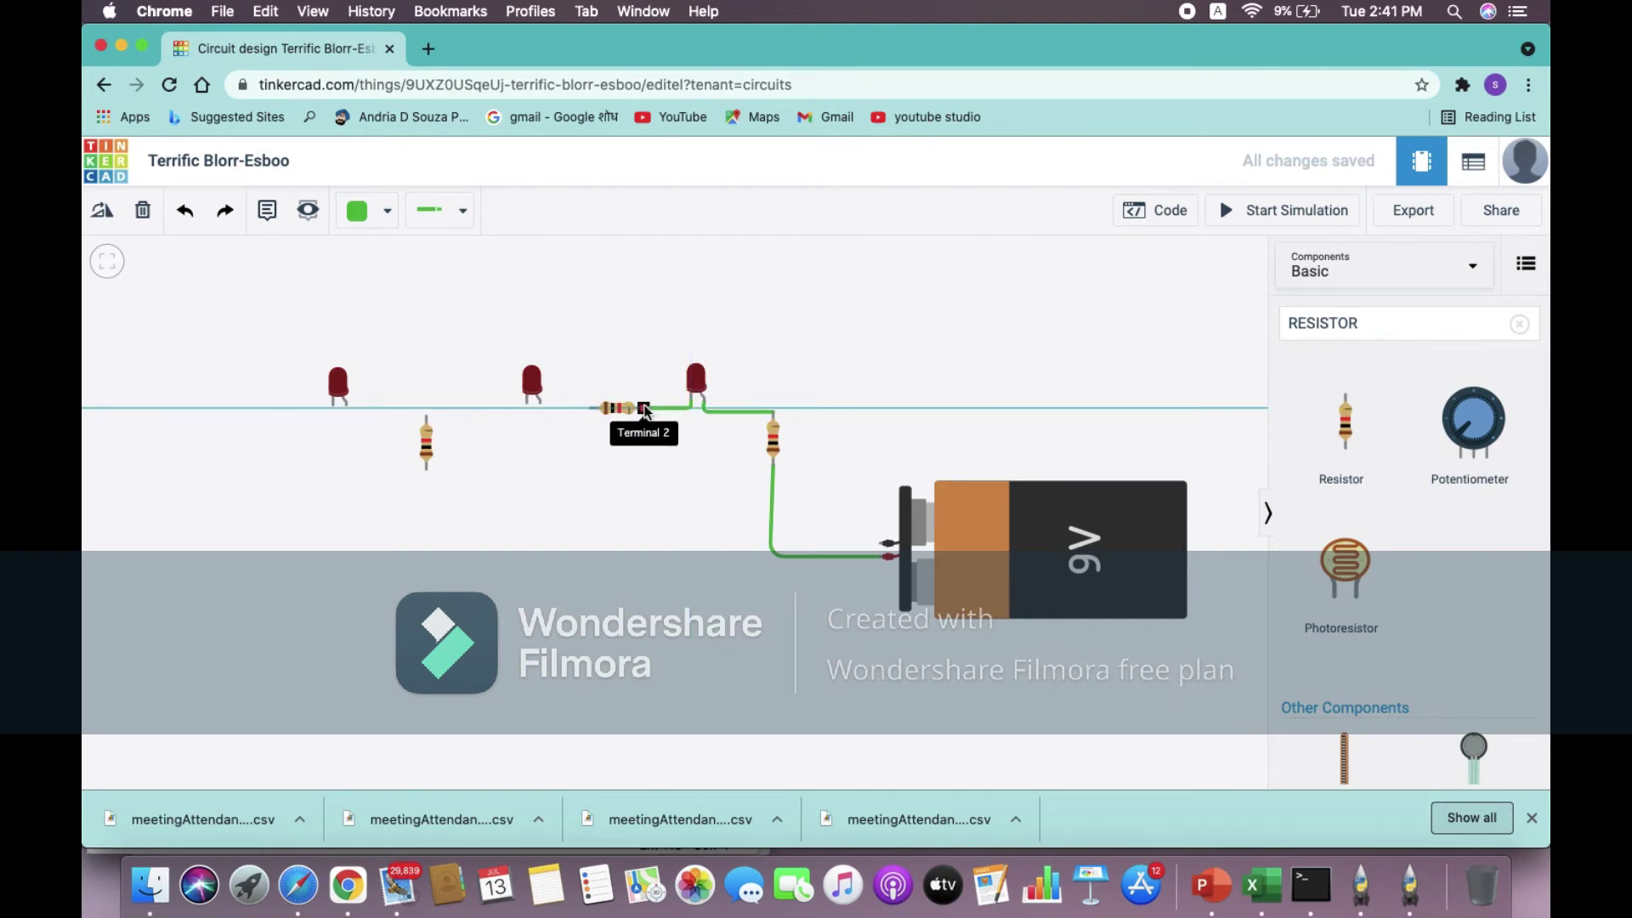
click(645, 408)
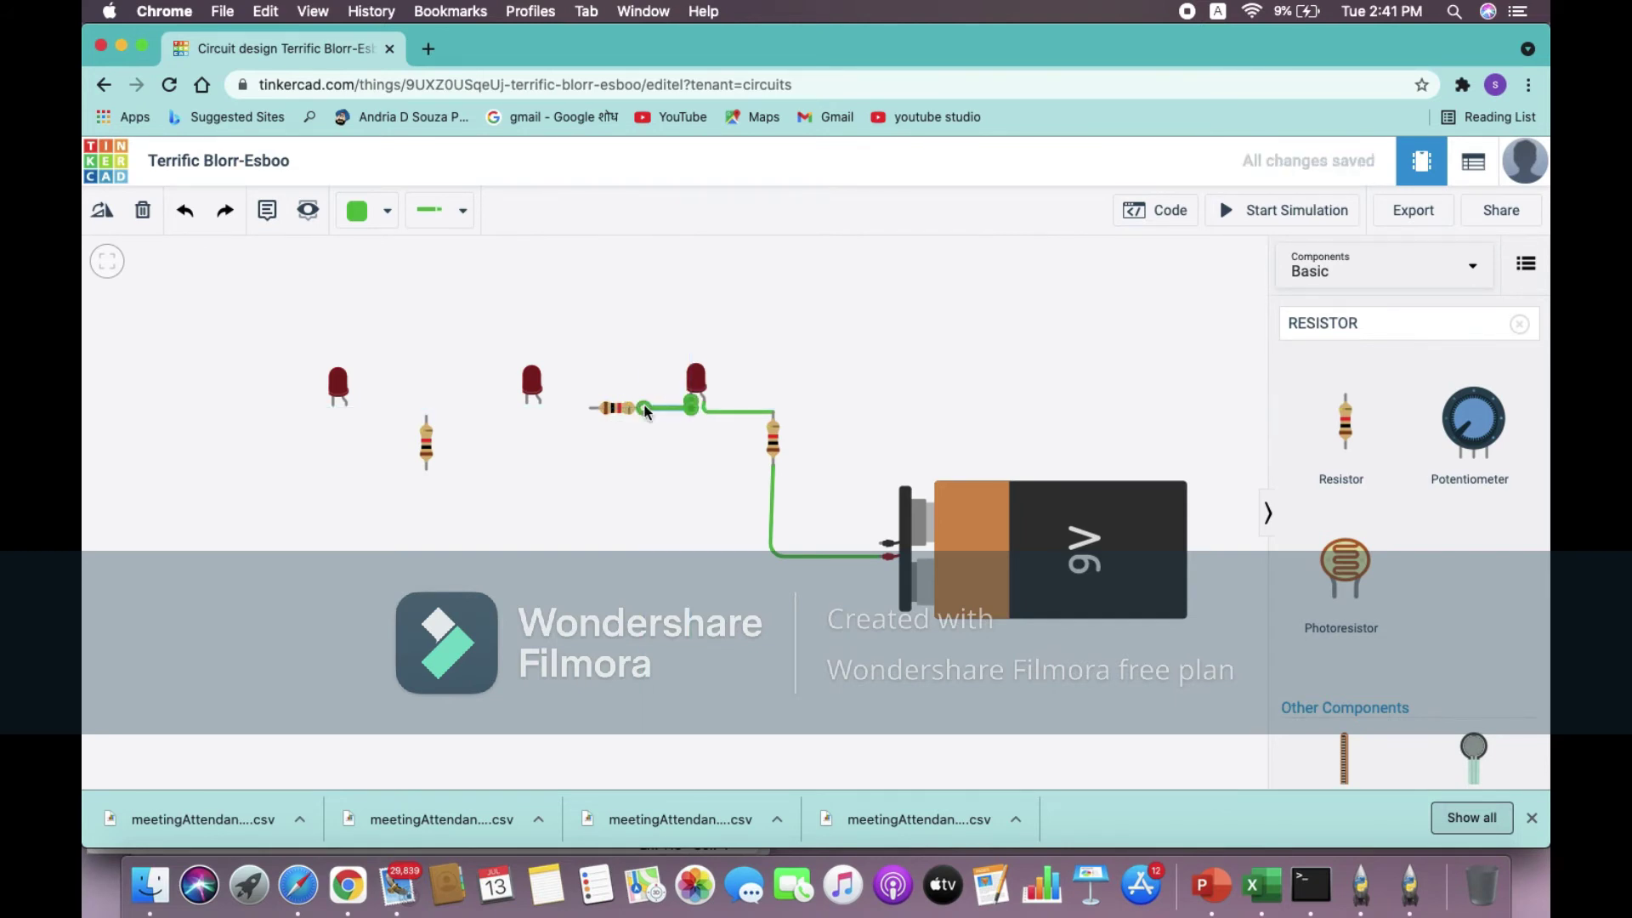
click(586, 408)
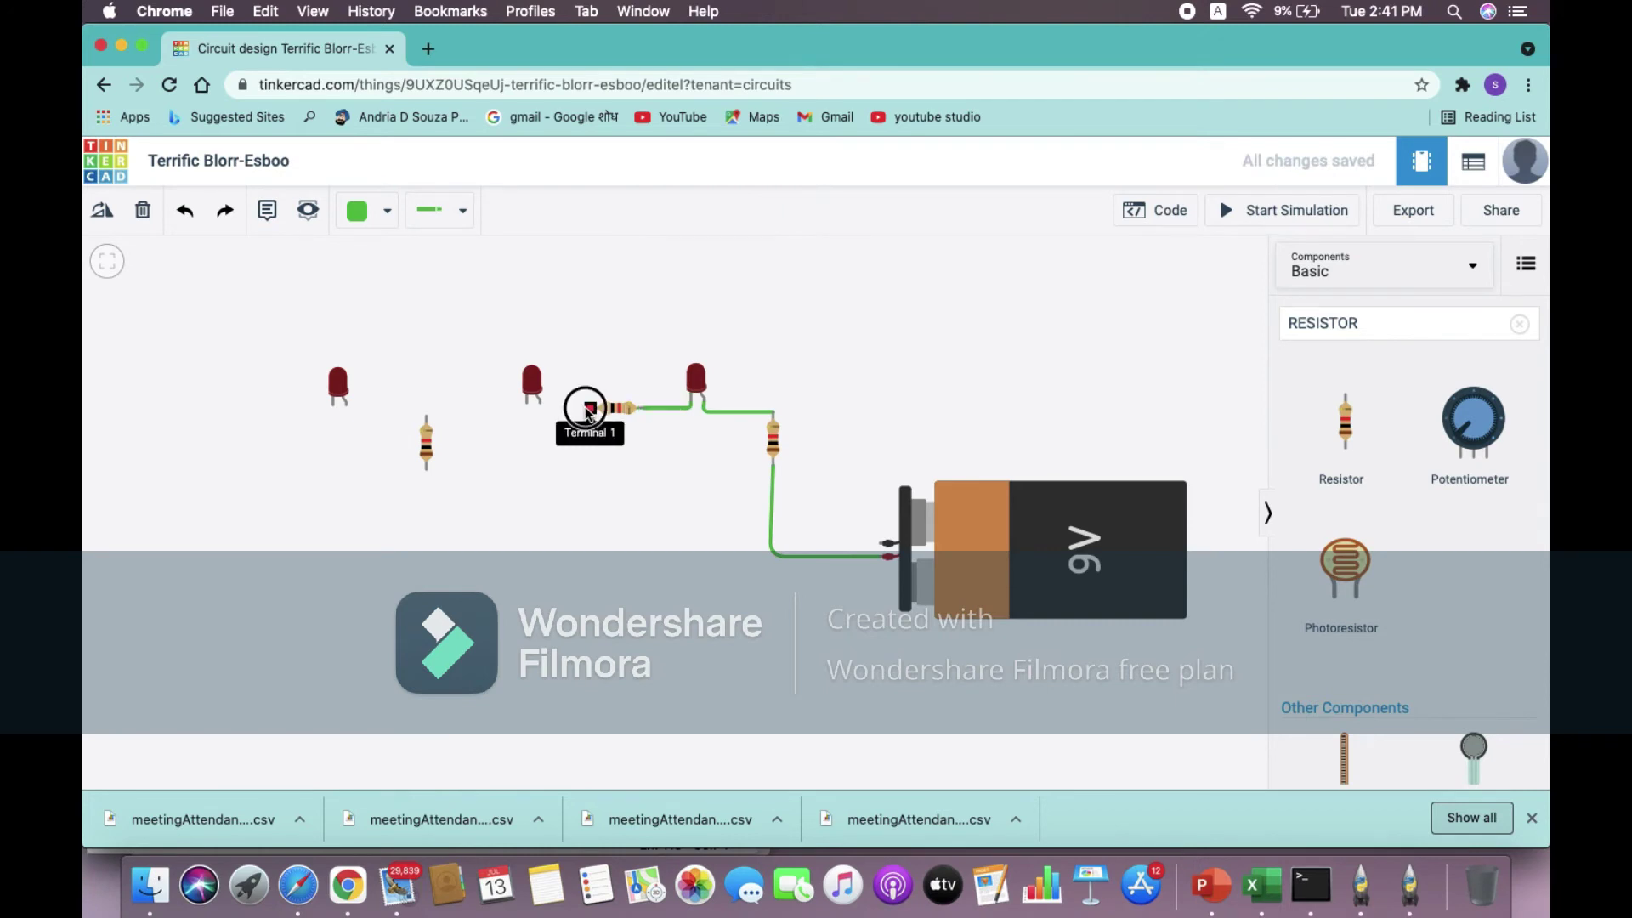
click(539, 403)
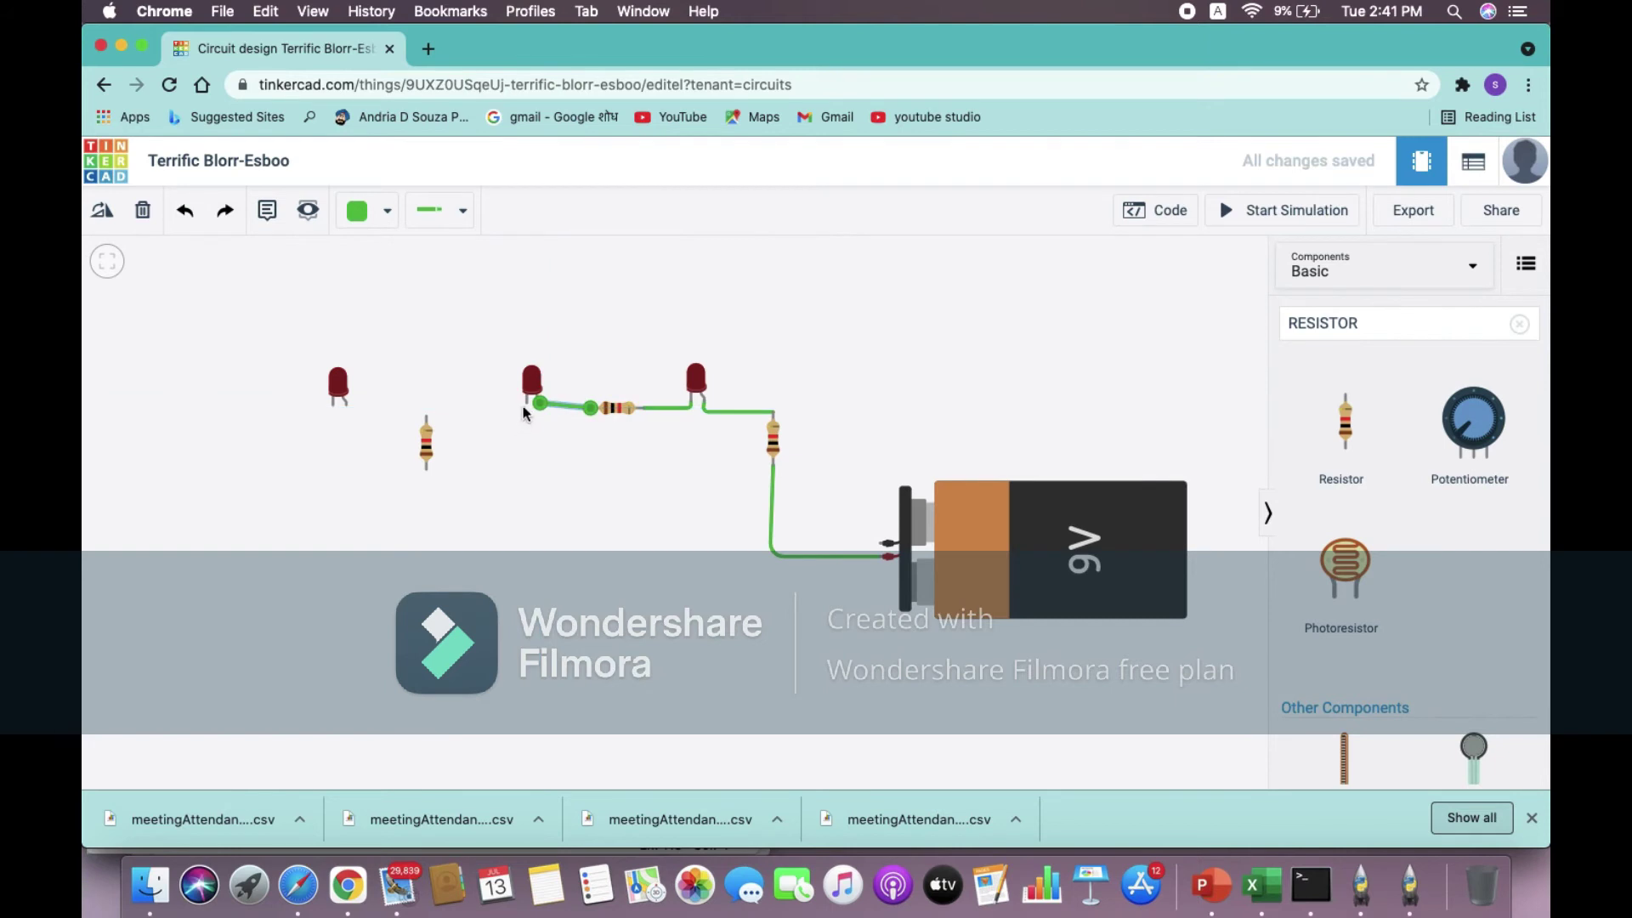
Rotate the leftmost resistor to horizontal and move it up between the leftmost and middle LEDs.
click(426, 441)
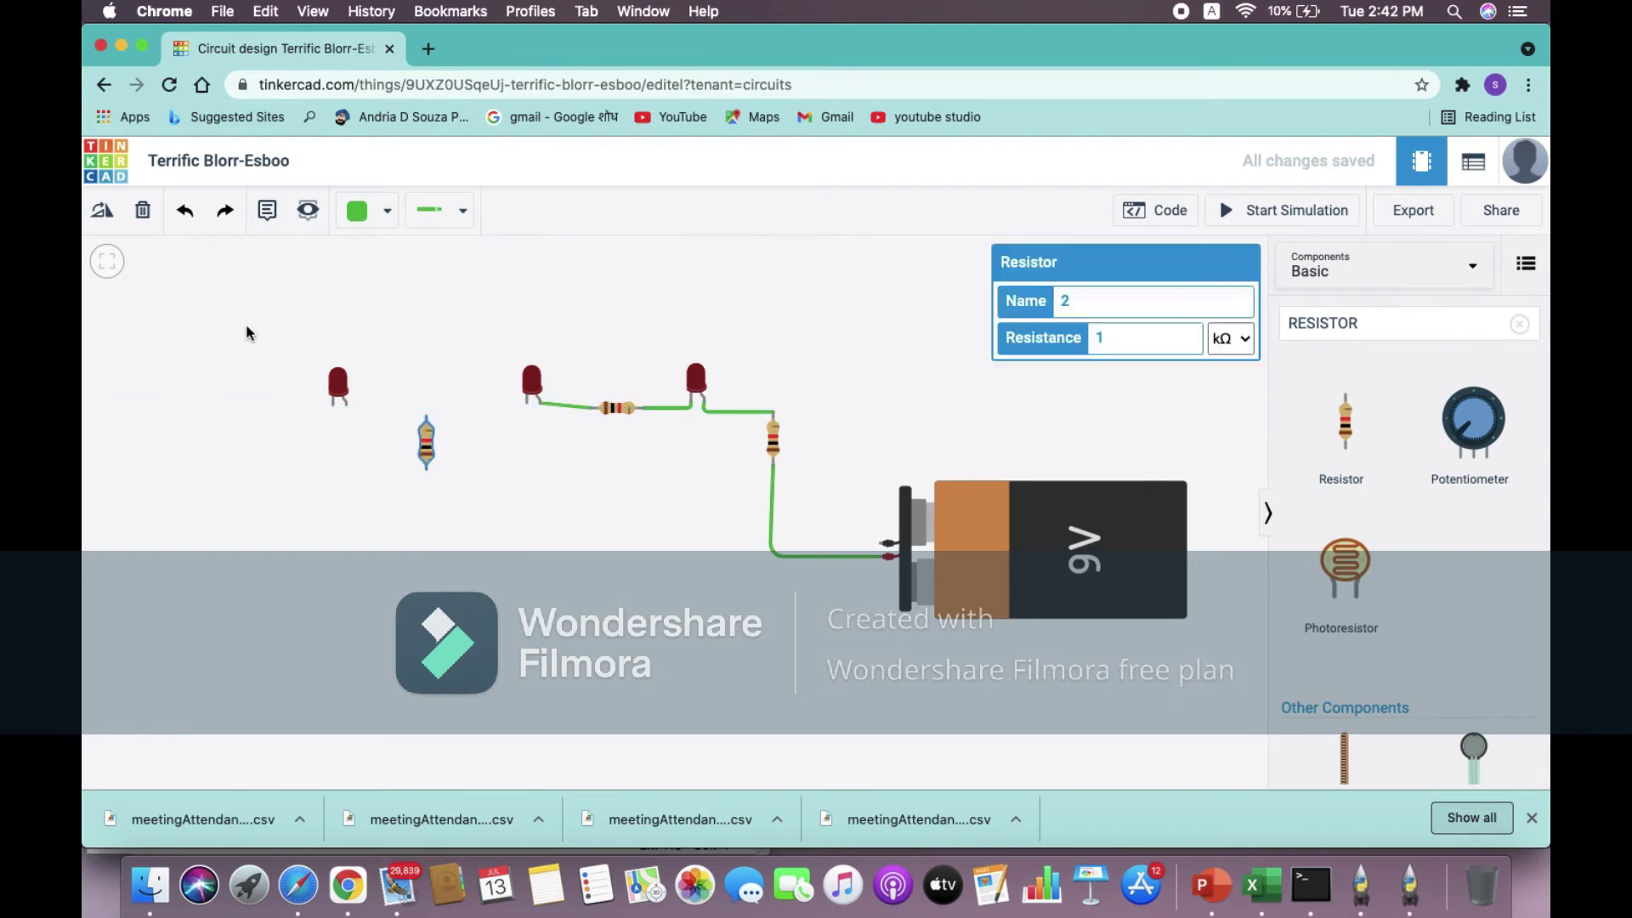
click(103, 212)
click(103, 213)
click(103, 212)
drag(419, 445, 420, 415)
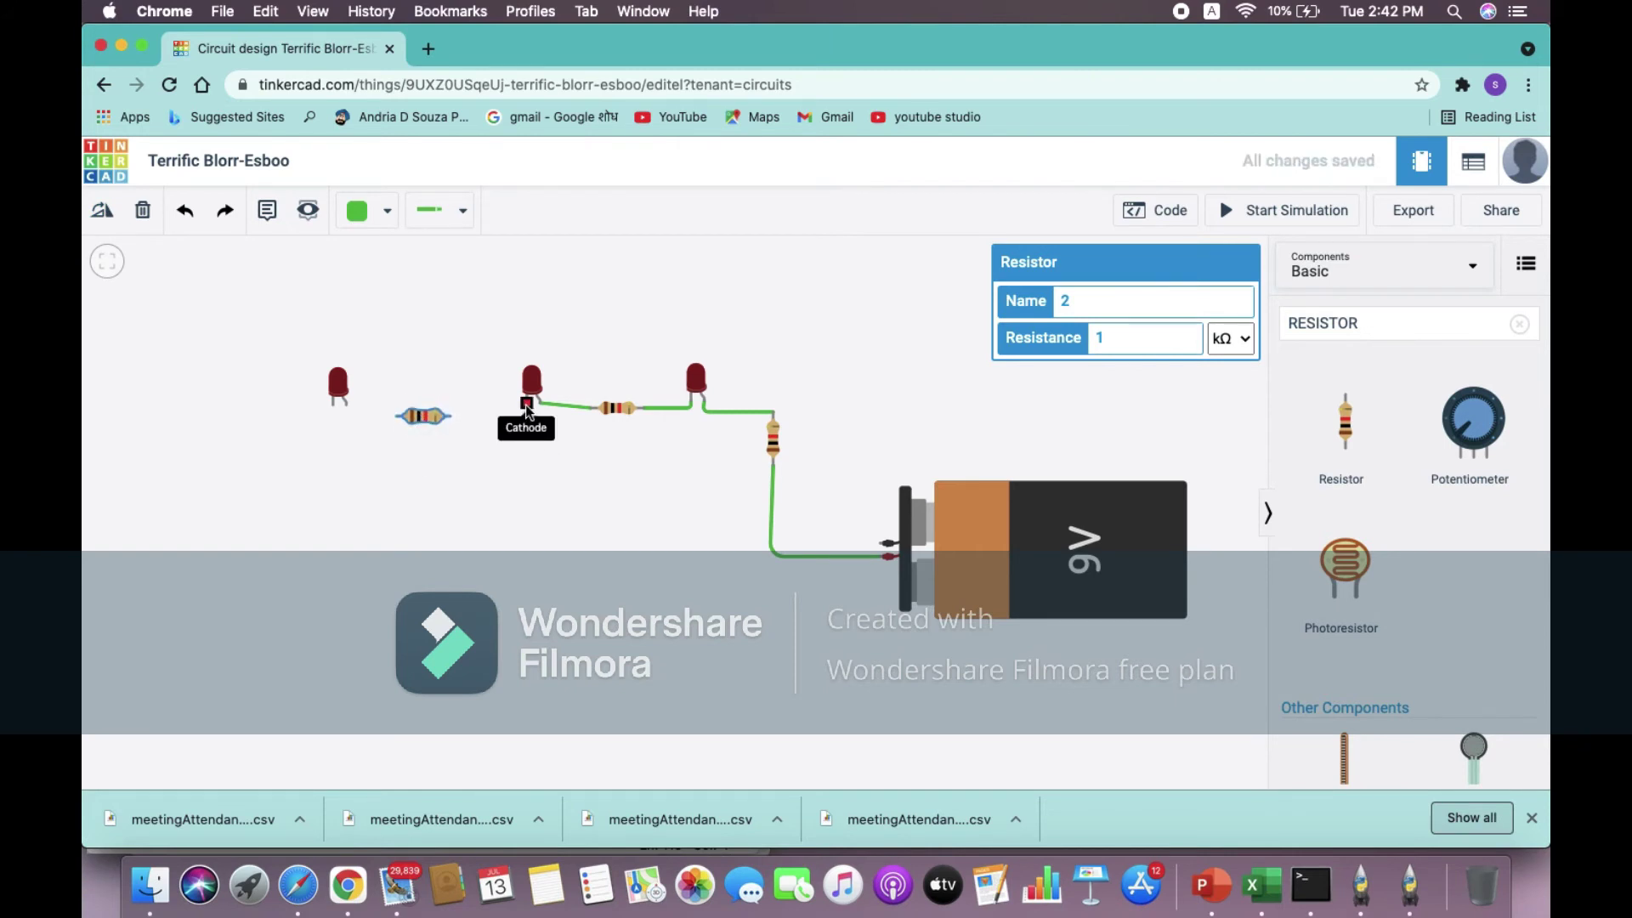
Wire the middle LED's cathode to the near end of the leftmost resistor, and its Terminal 1 to the leftmost LED's anode.
click(527, 411)
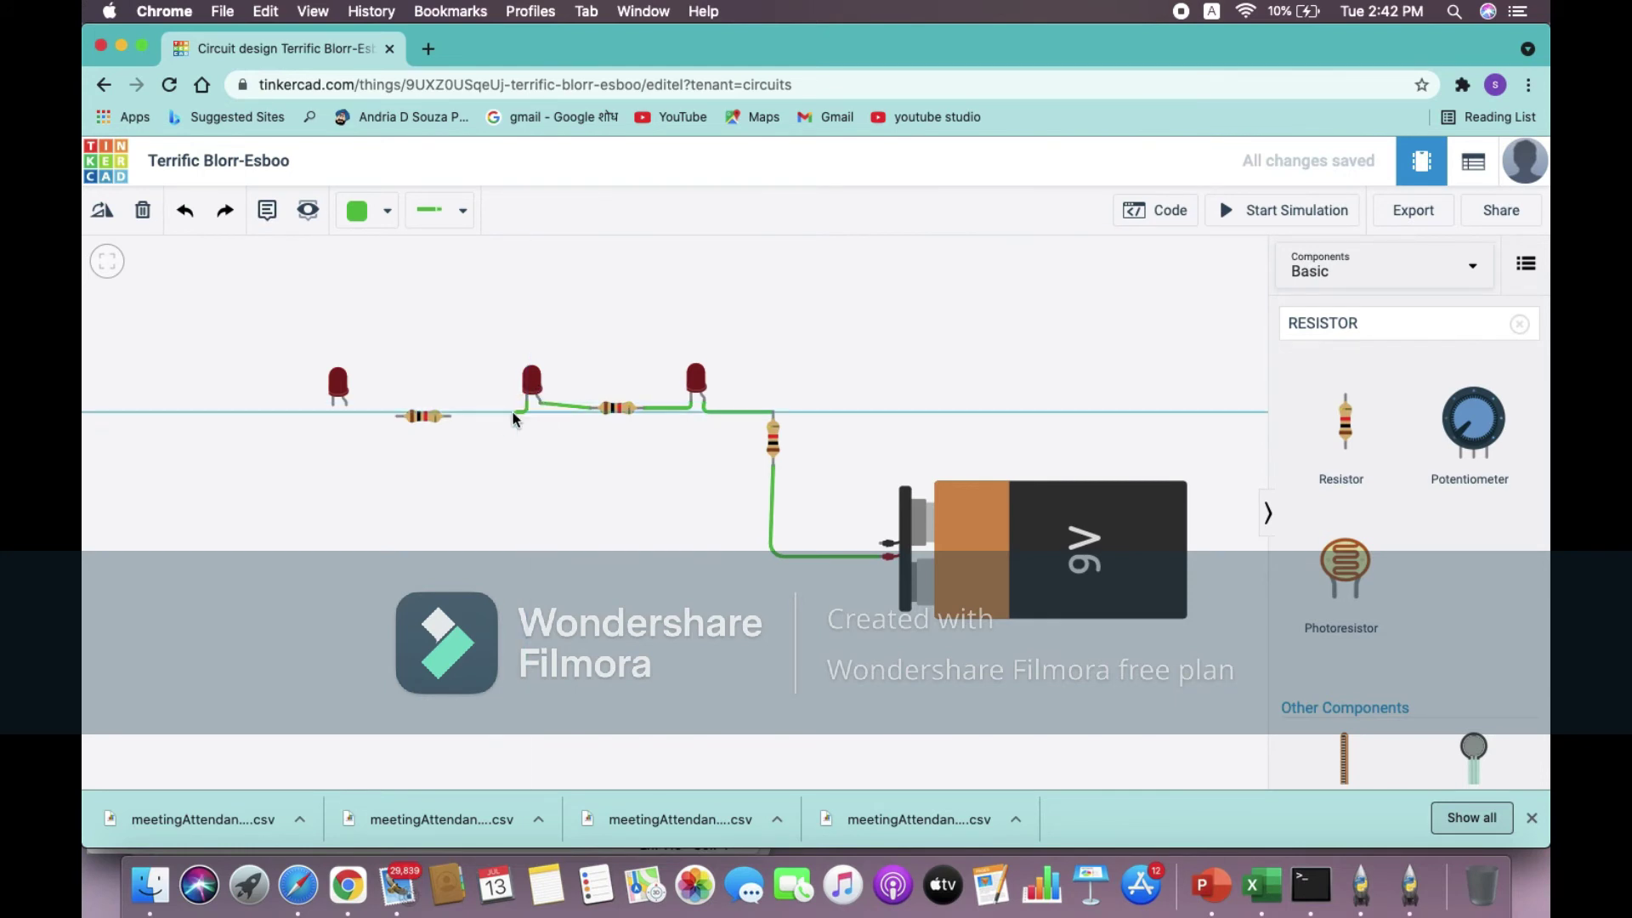
click(452, 416)
click(395, 418)
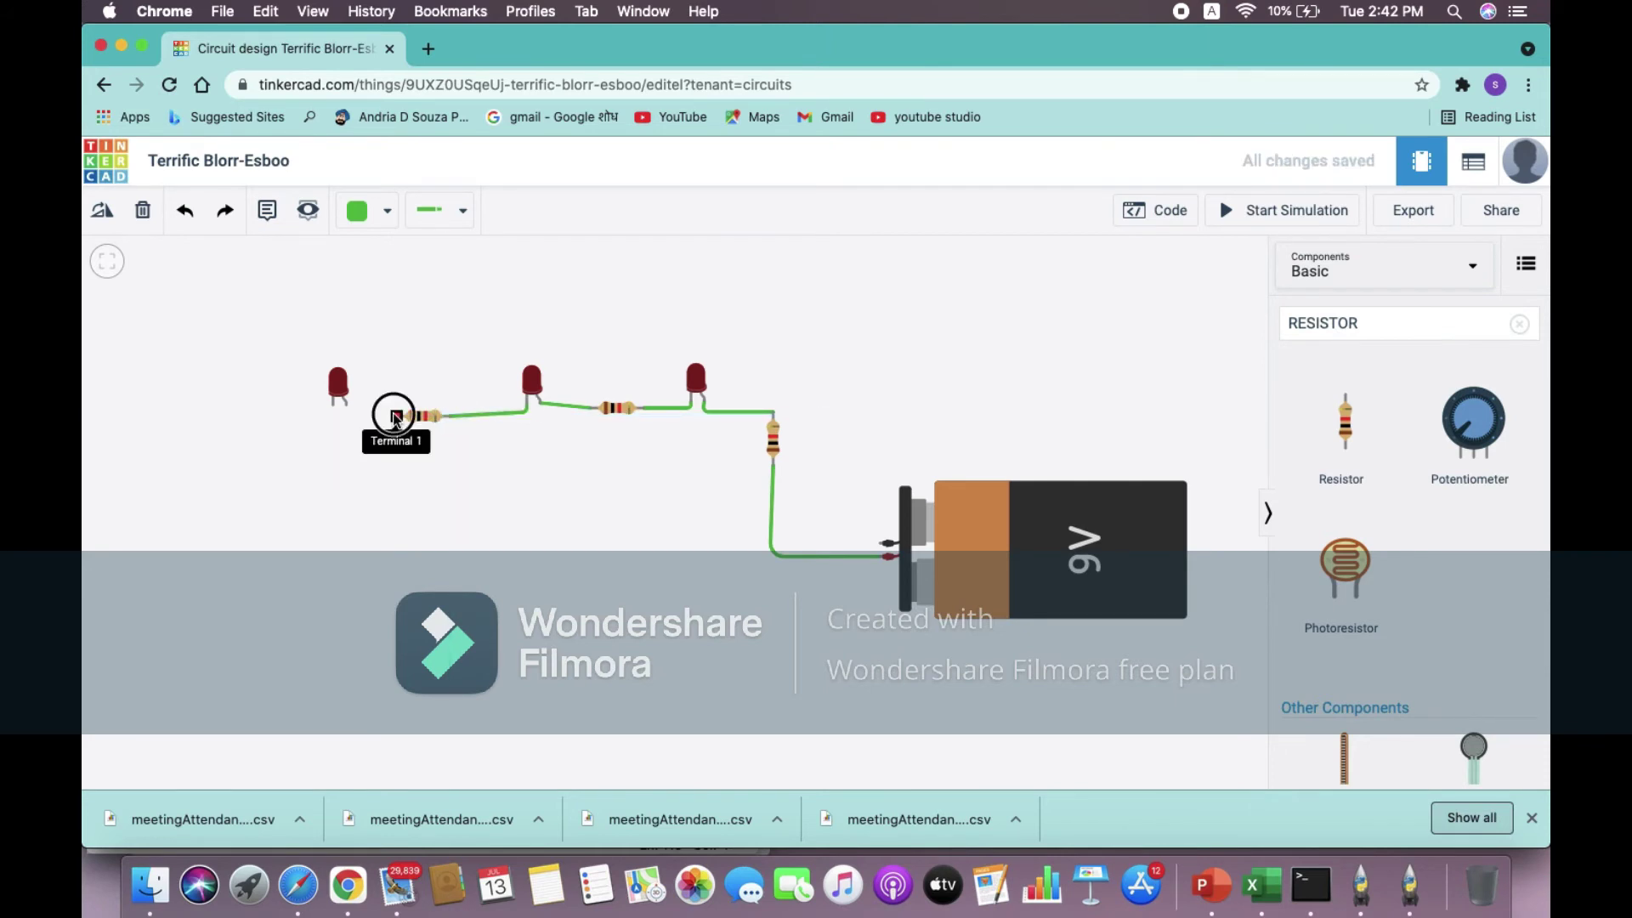
click(347, 418)
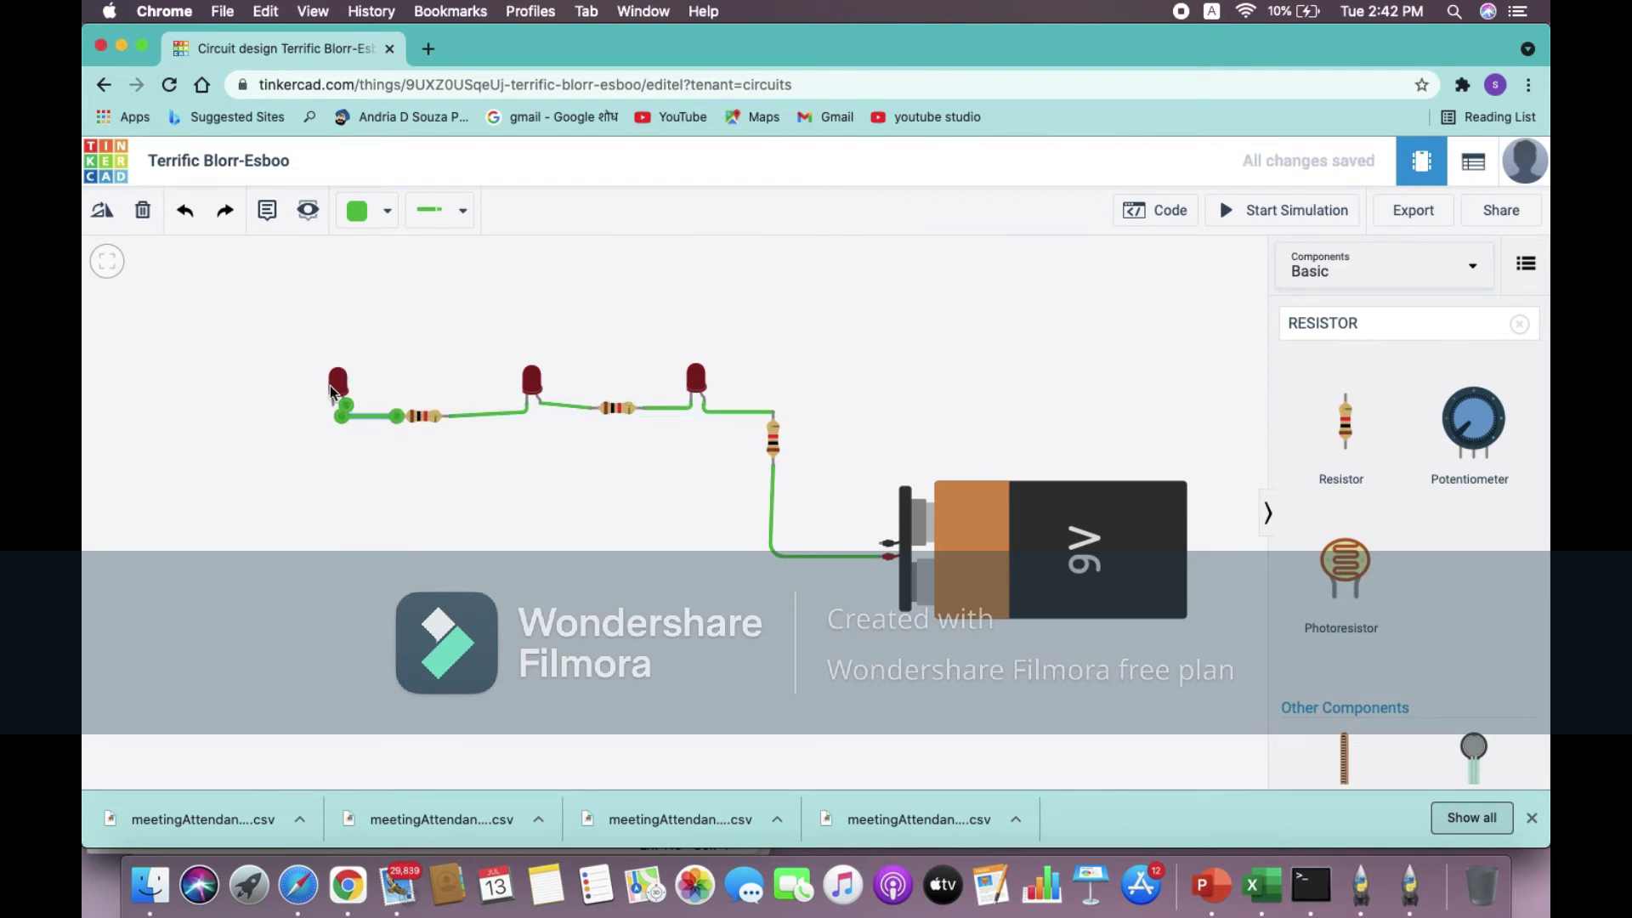
Wire the leftmost LED's cathode to the battery's negative terminal, and test the completed circuit with a short simulation run.
click(330, 404)
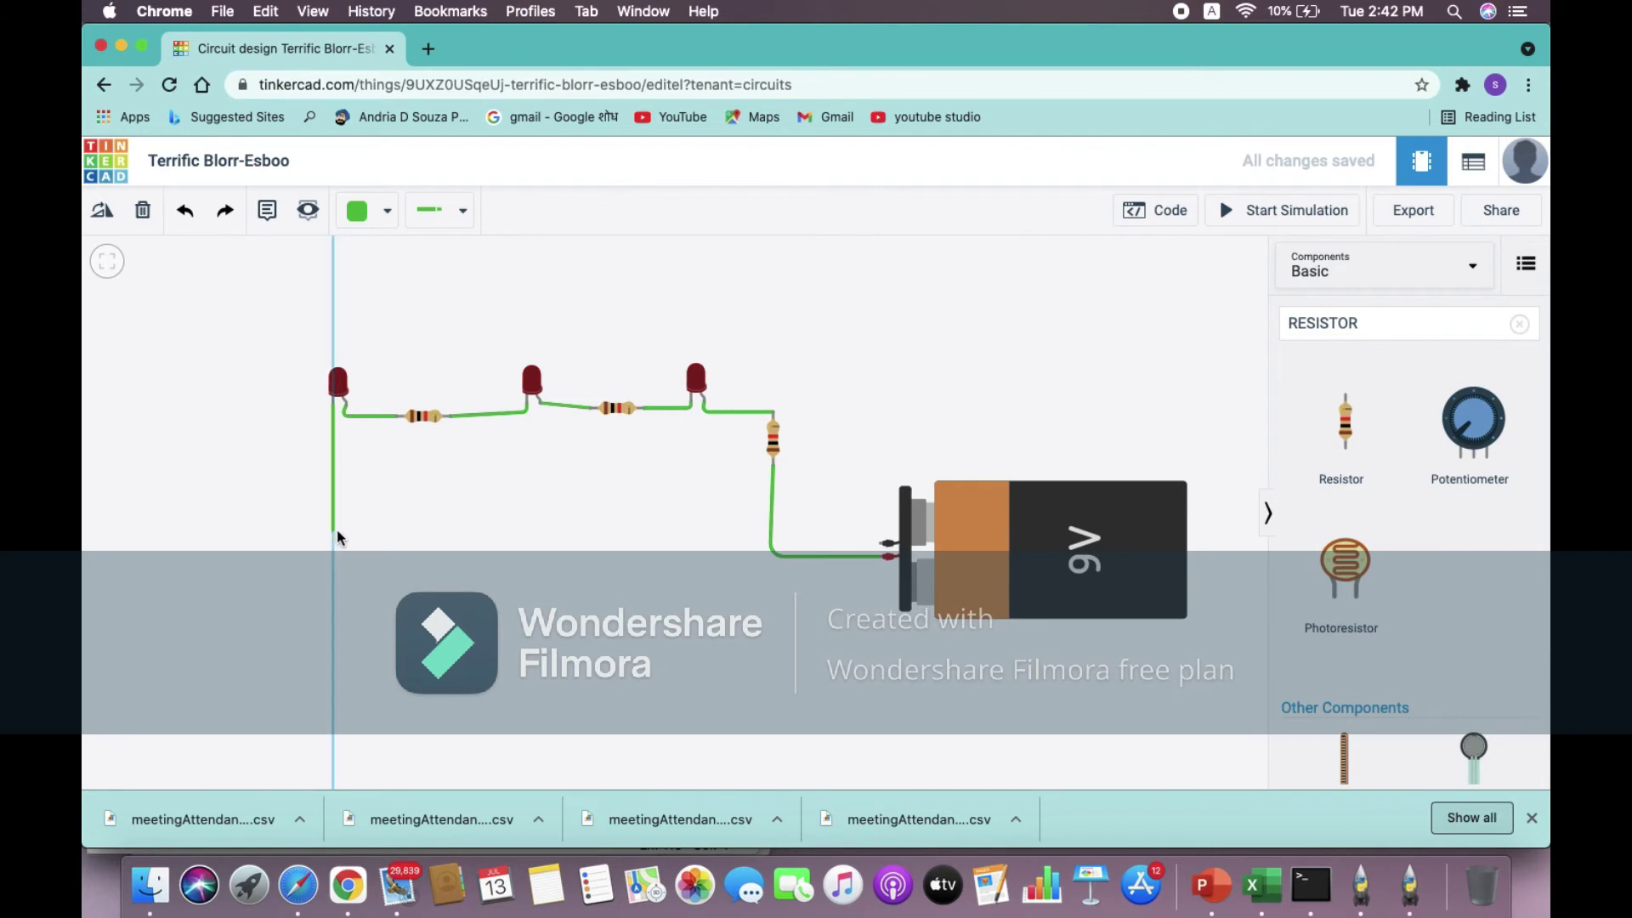
click(334, 534)
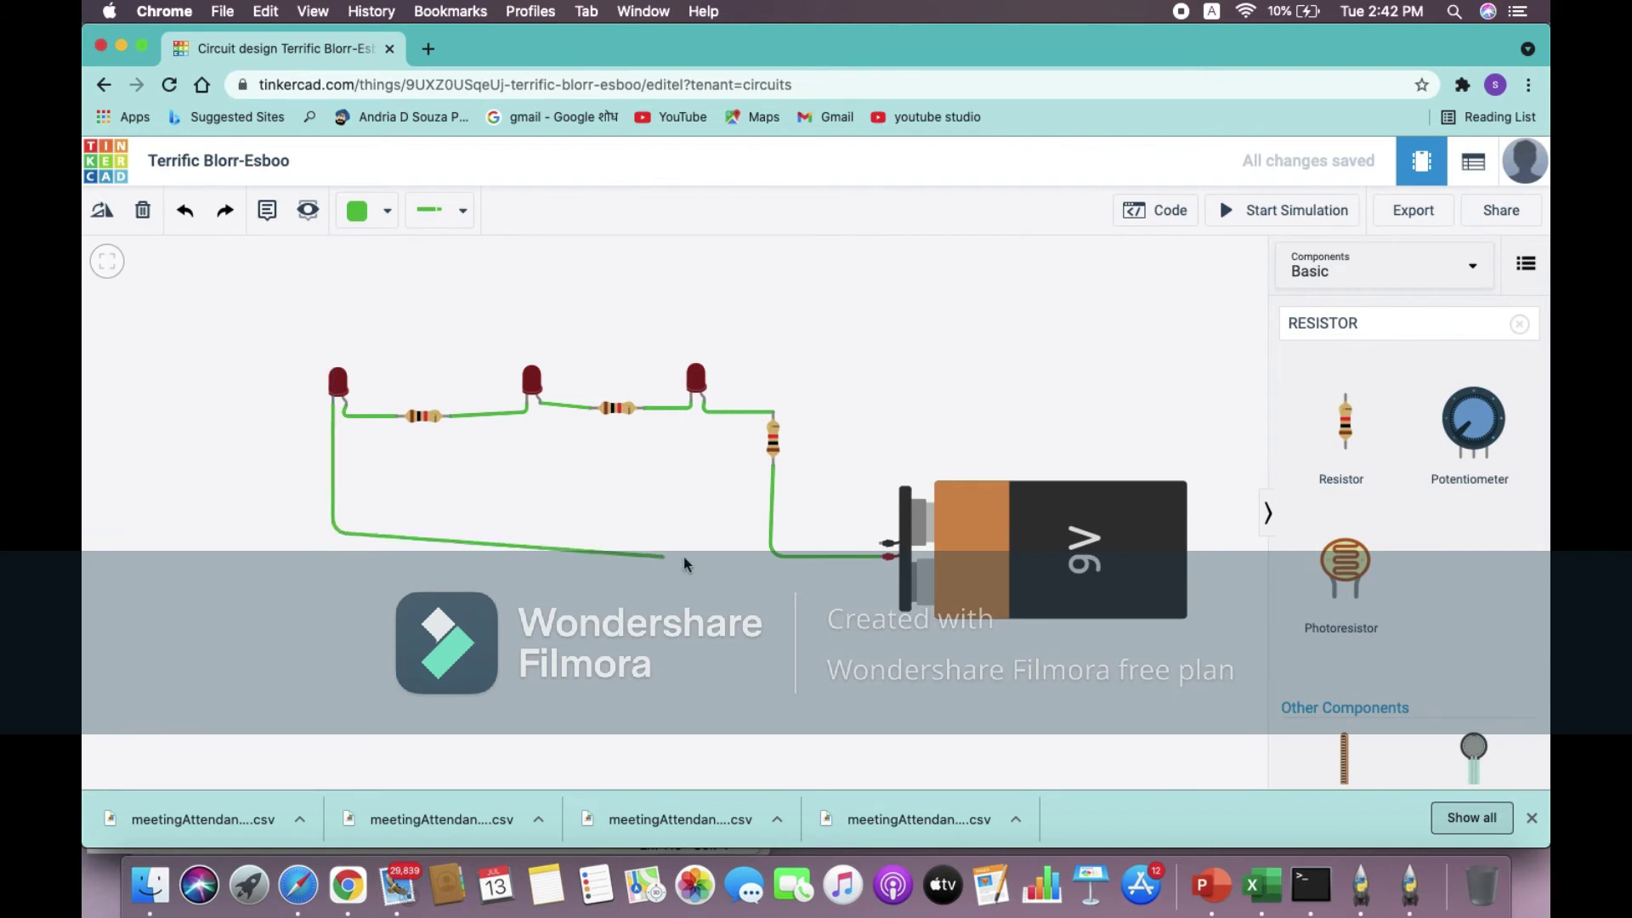
click(880, 535)
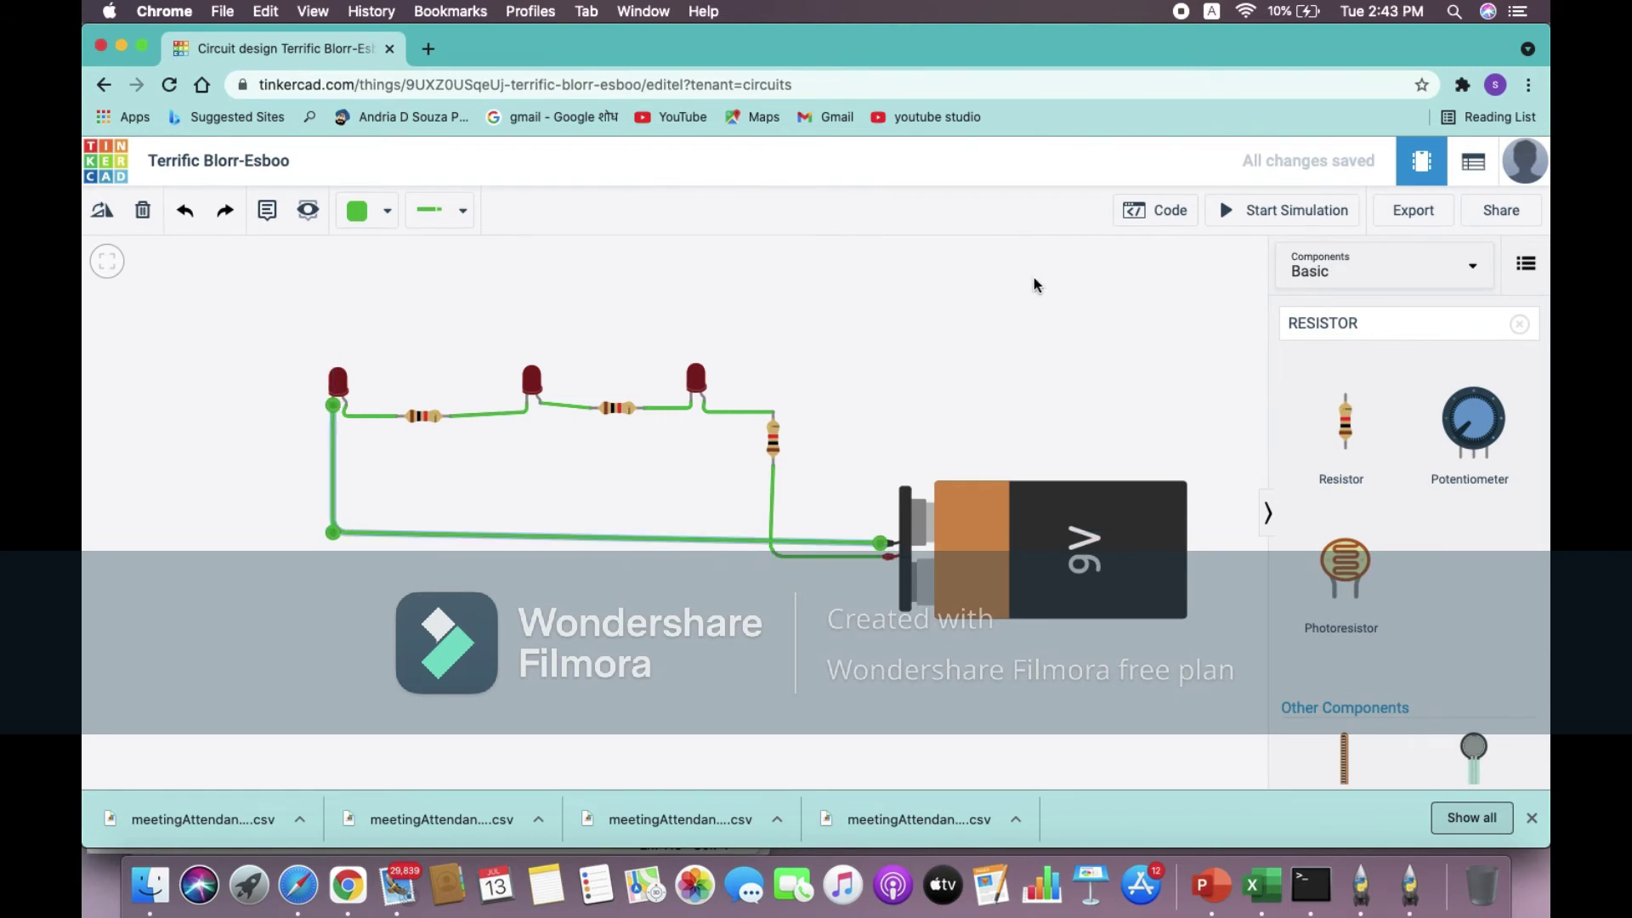
click(1287, 220)
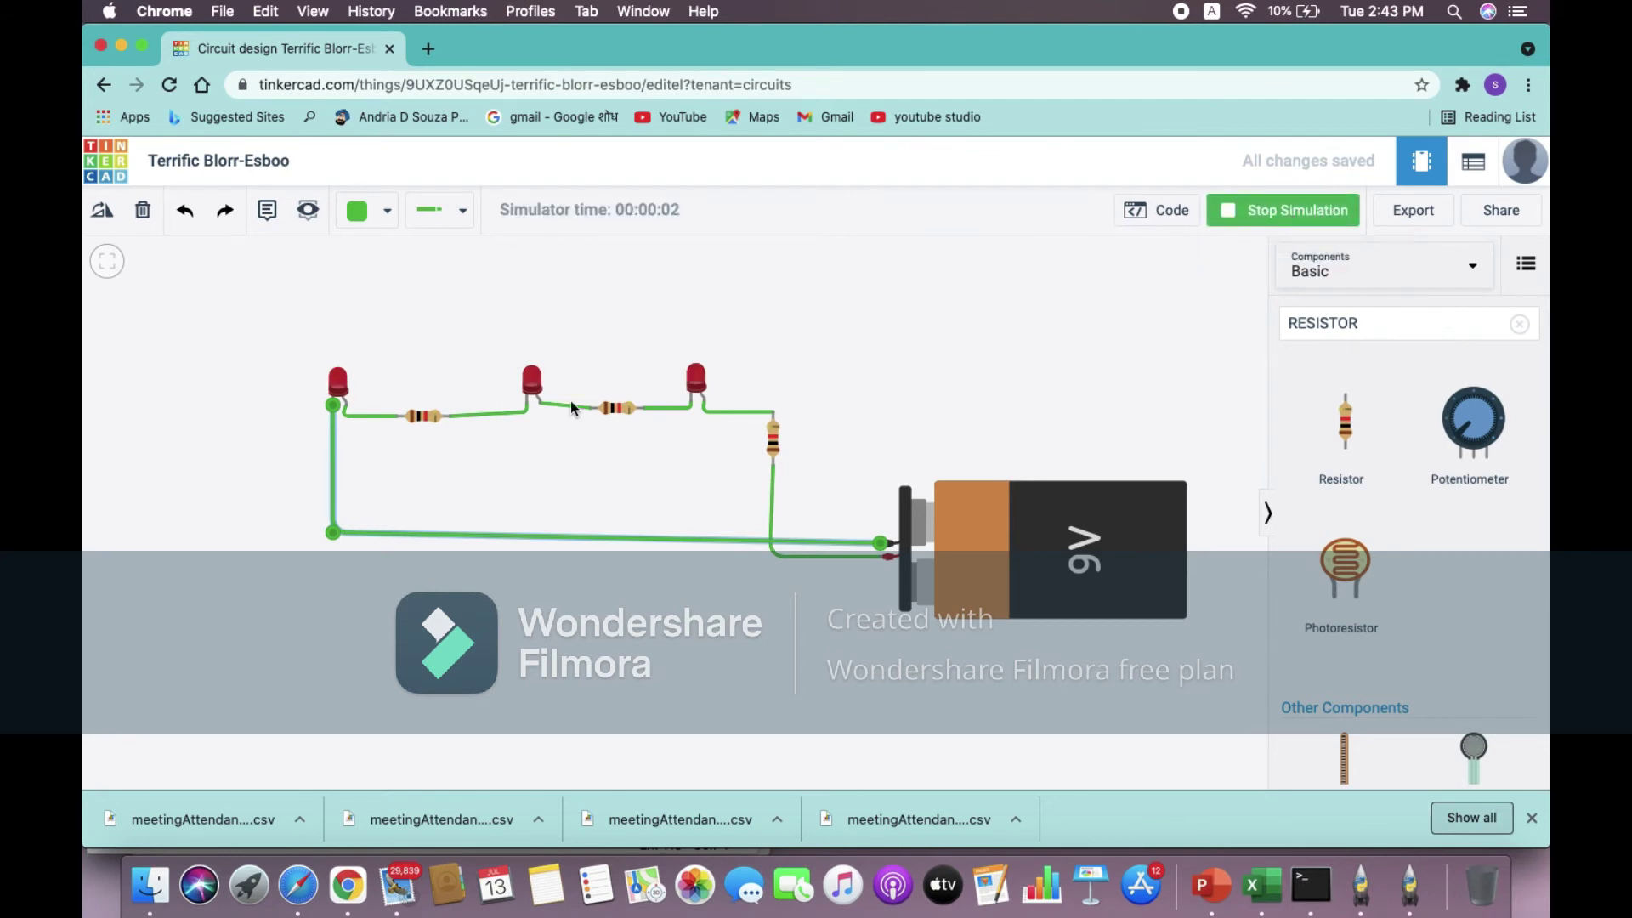
click(1287, 215)
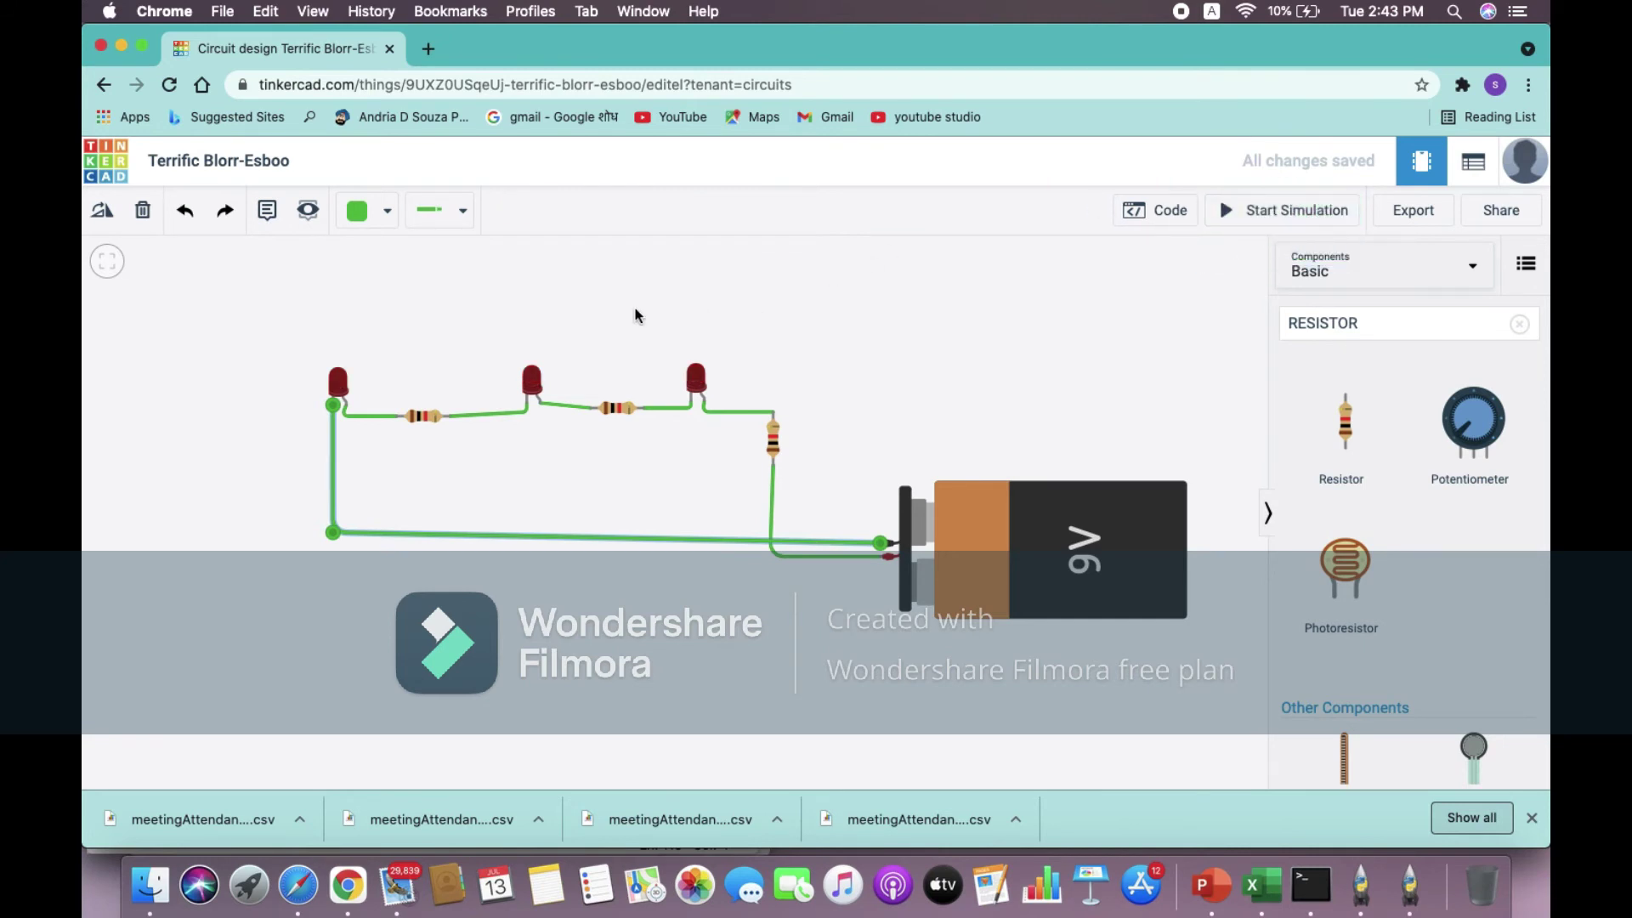
Set the middle LED's color to Green and the rightmost LED's to Blue, and check the circuit with a short simulation run.
click(338, 386)
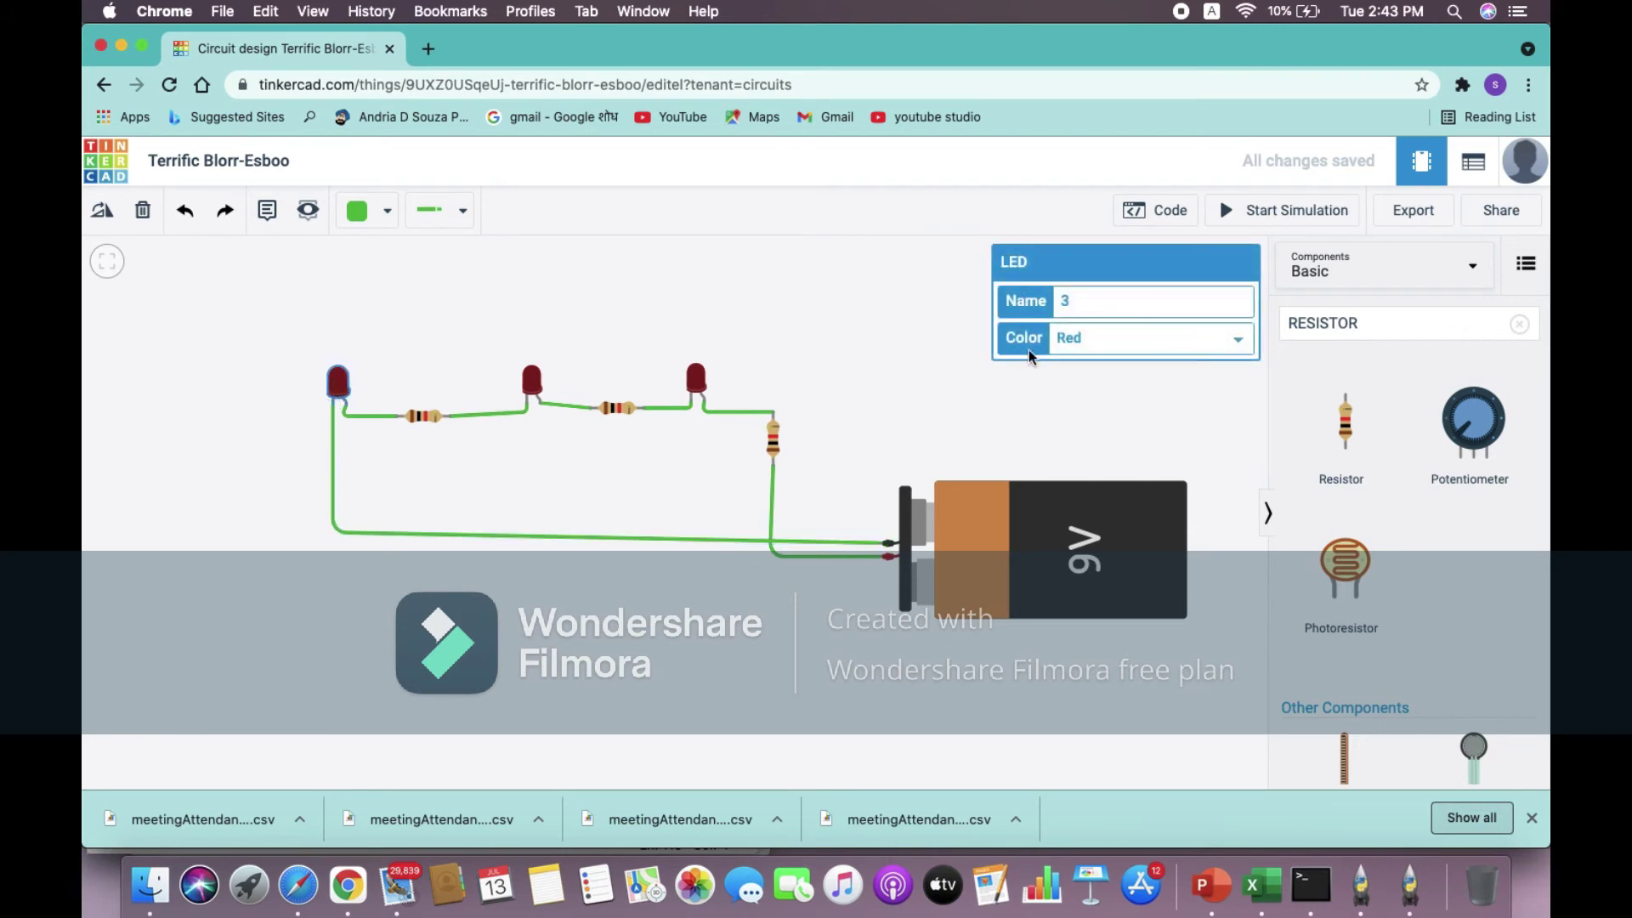
click(532, 385)
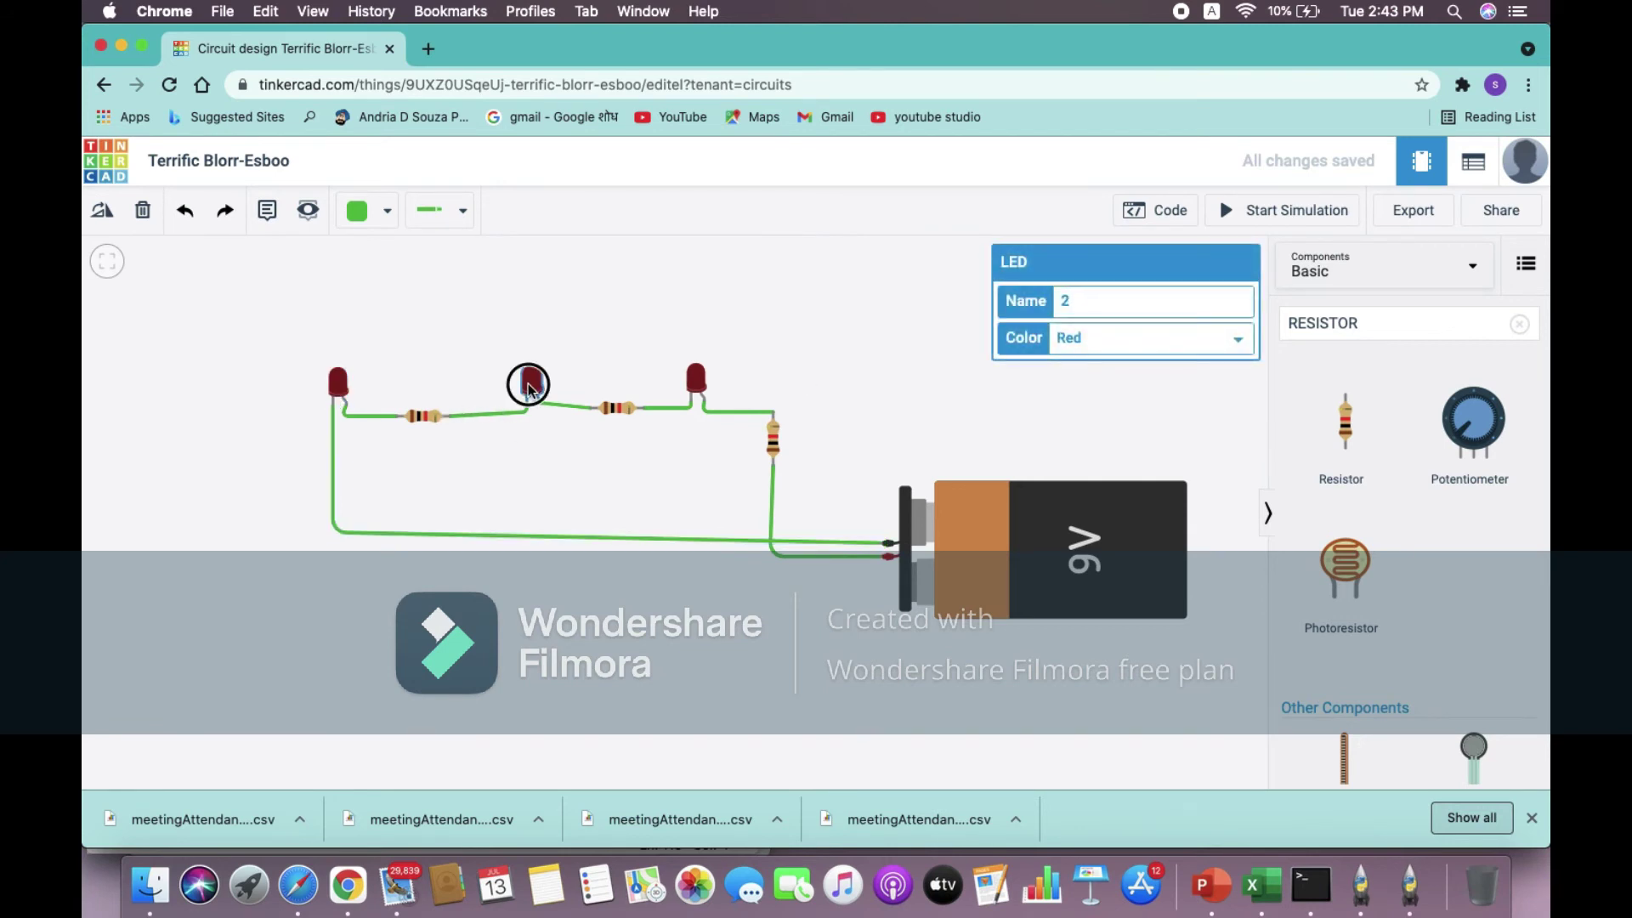
click(1107, 340)
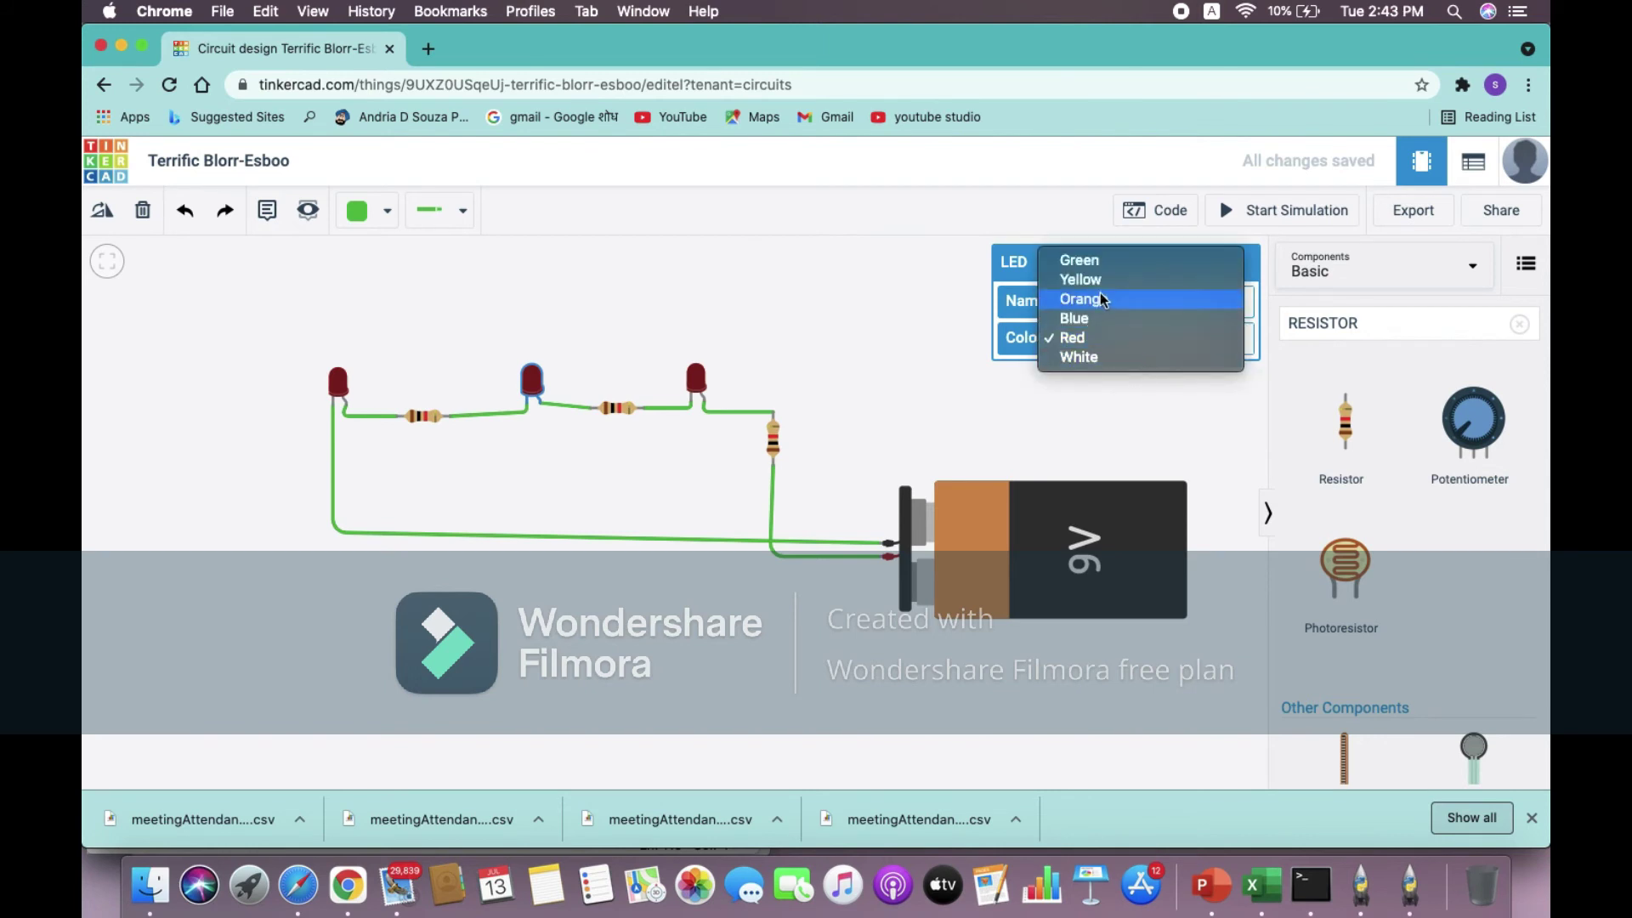
click(1092, 262)
click(696, 380)
click(1072, 350)
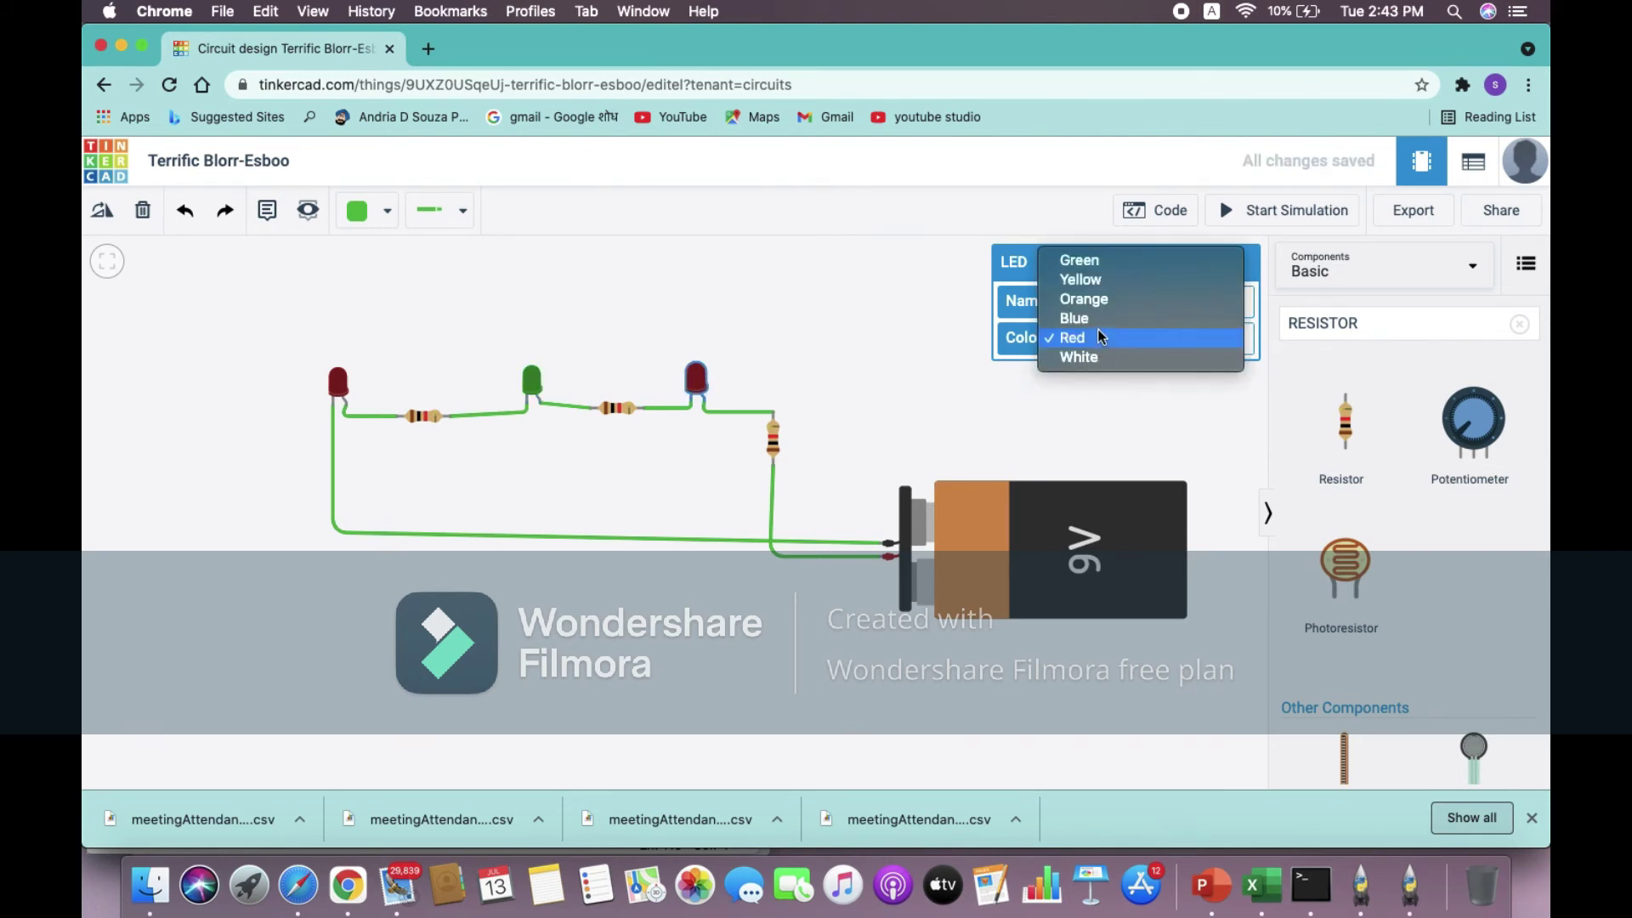
click(1079, 318)
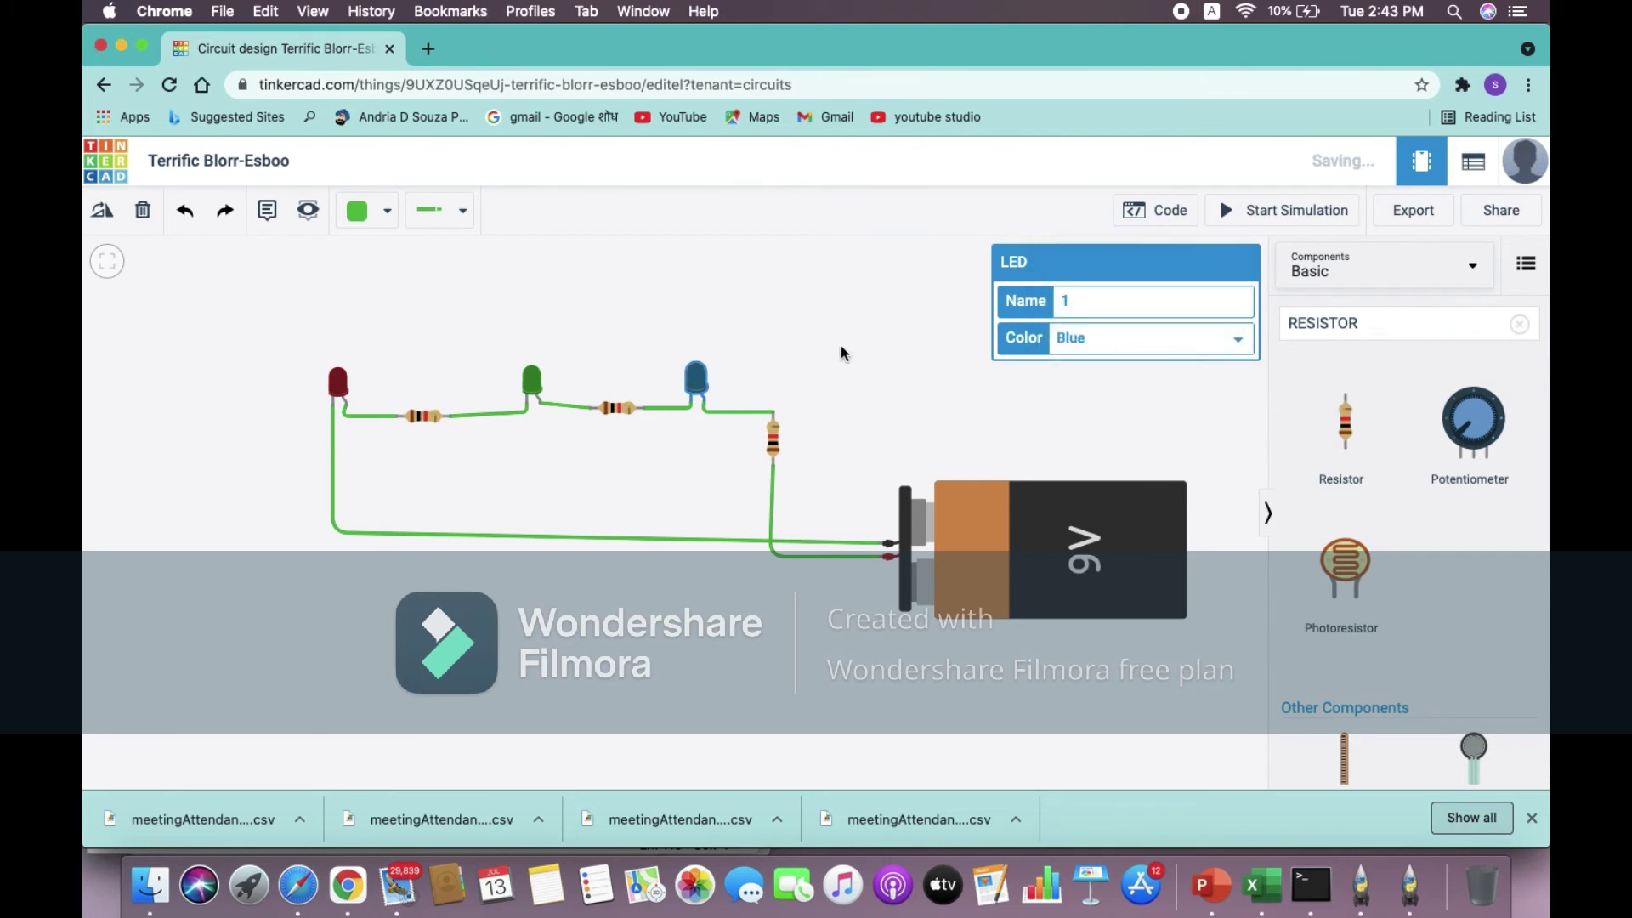
click(924, 318)
click(1294, 217)
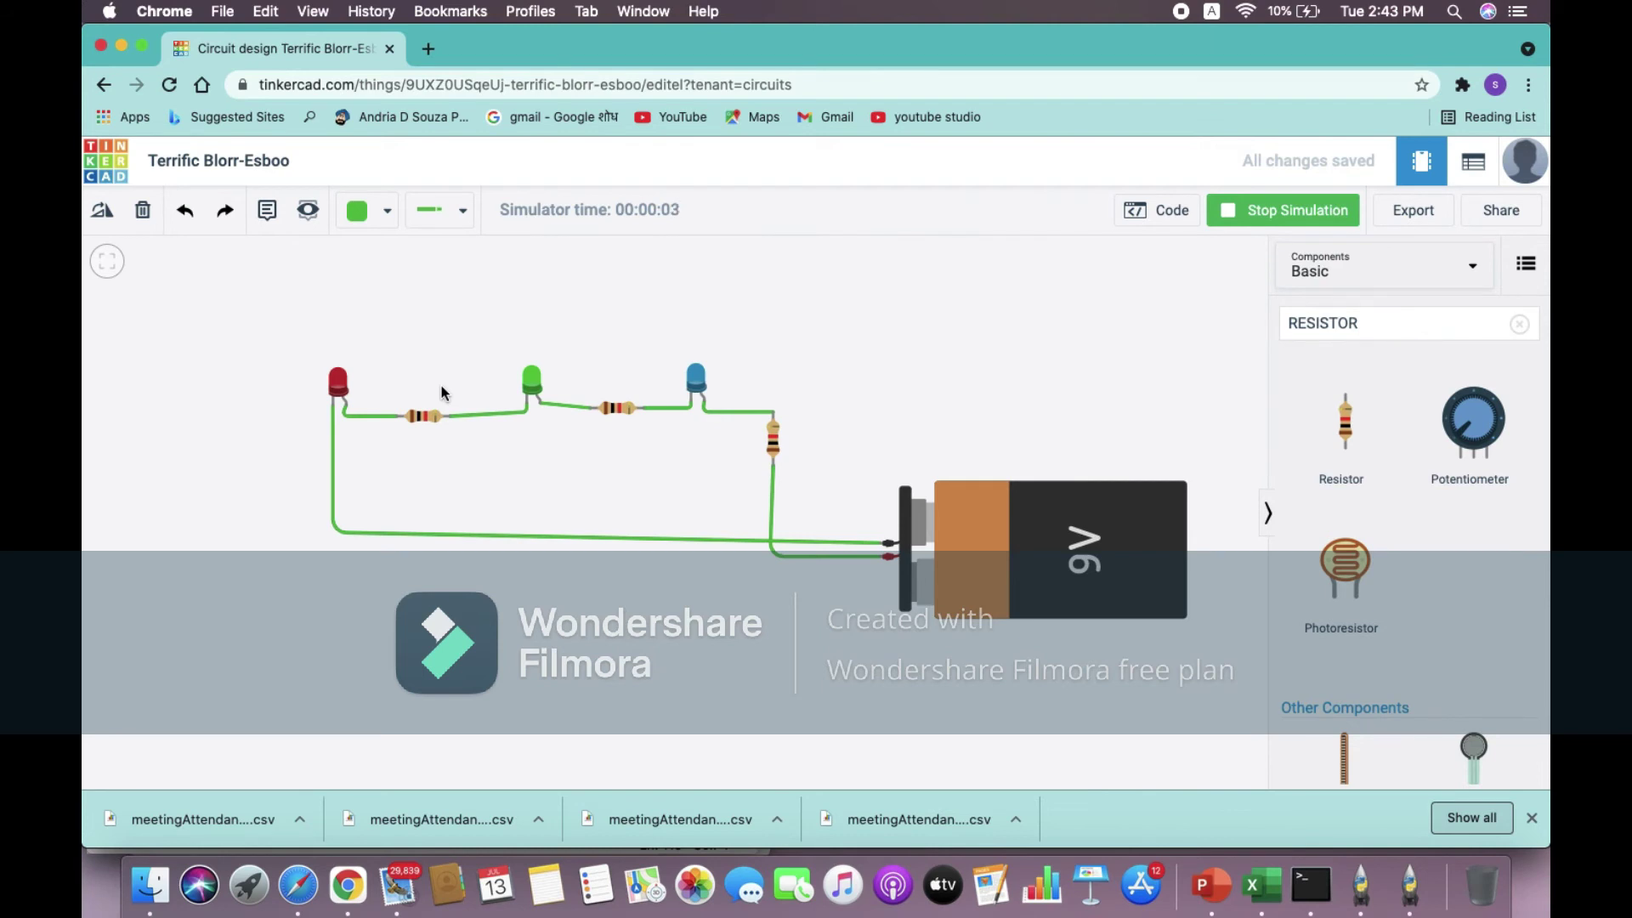
click(1283, 218)
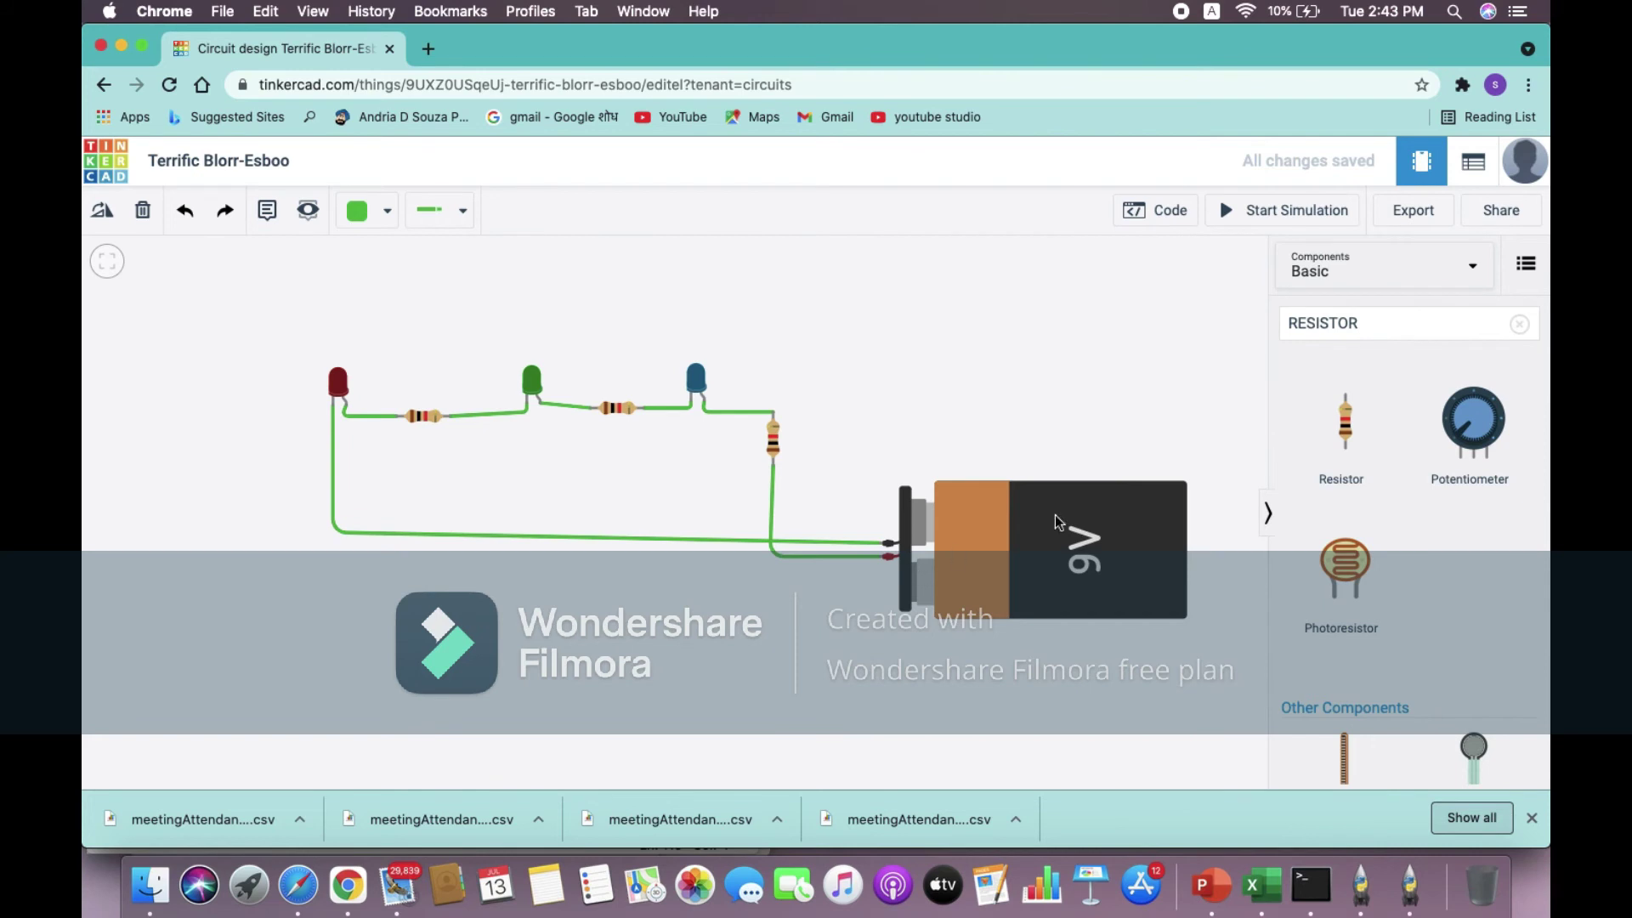
Search the components for MULTI and place a multimeter above the battery, to the right of the blue LED.
click(1519, 325)
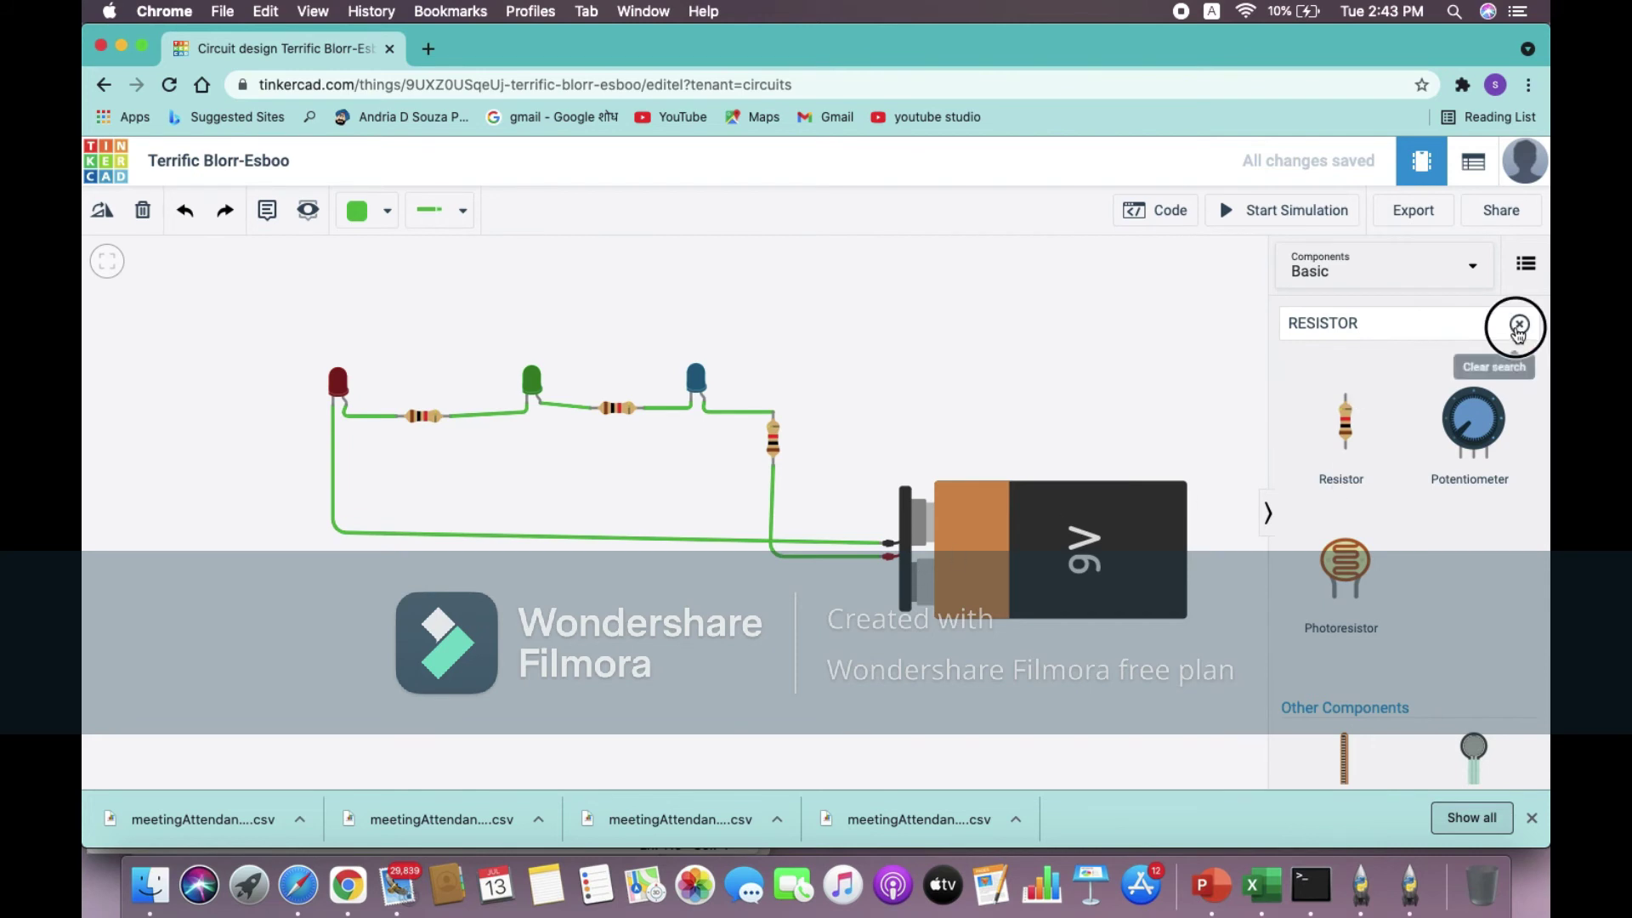
click(1404, 326)
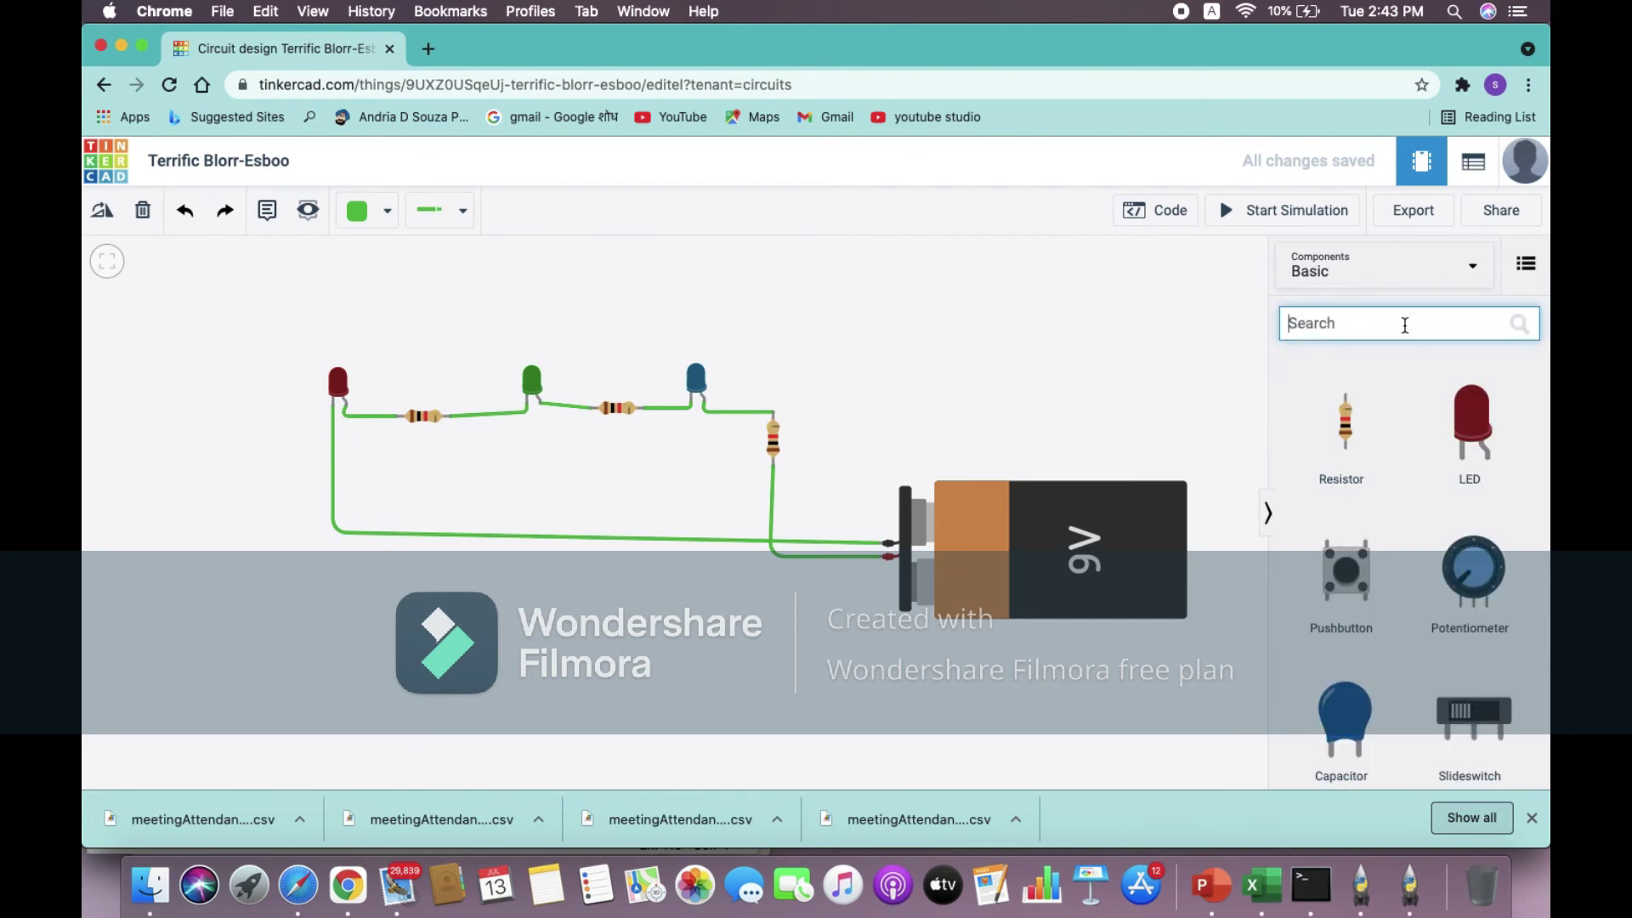
text(MULTI)
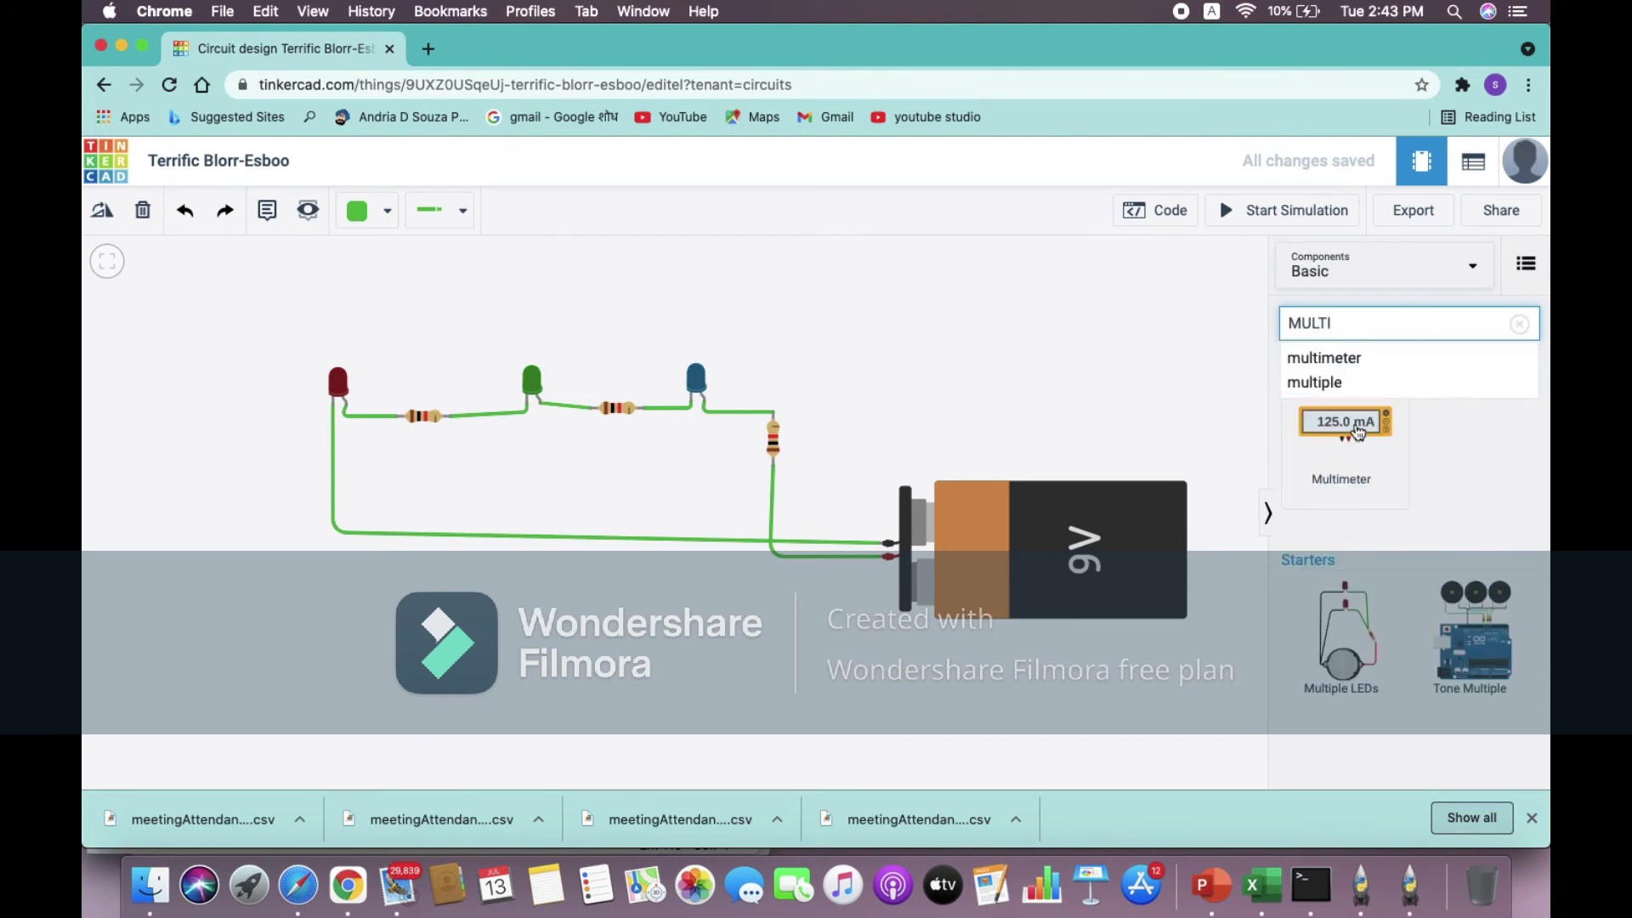
drag(1354, 431, 850, 311)
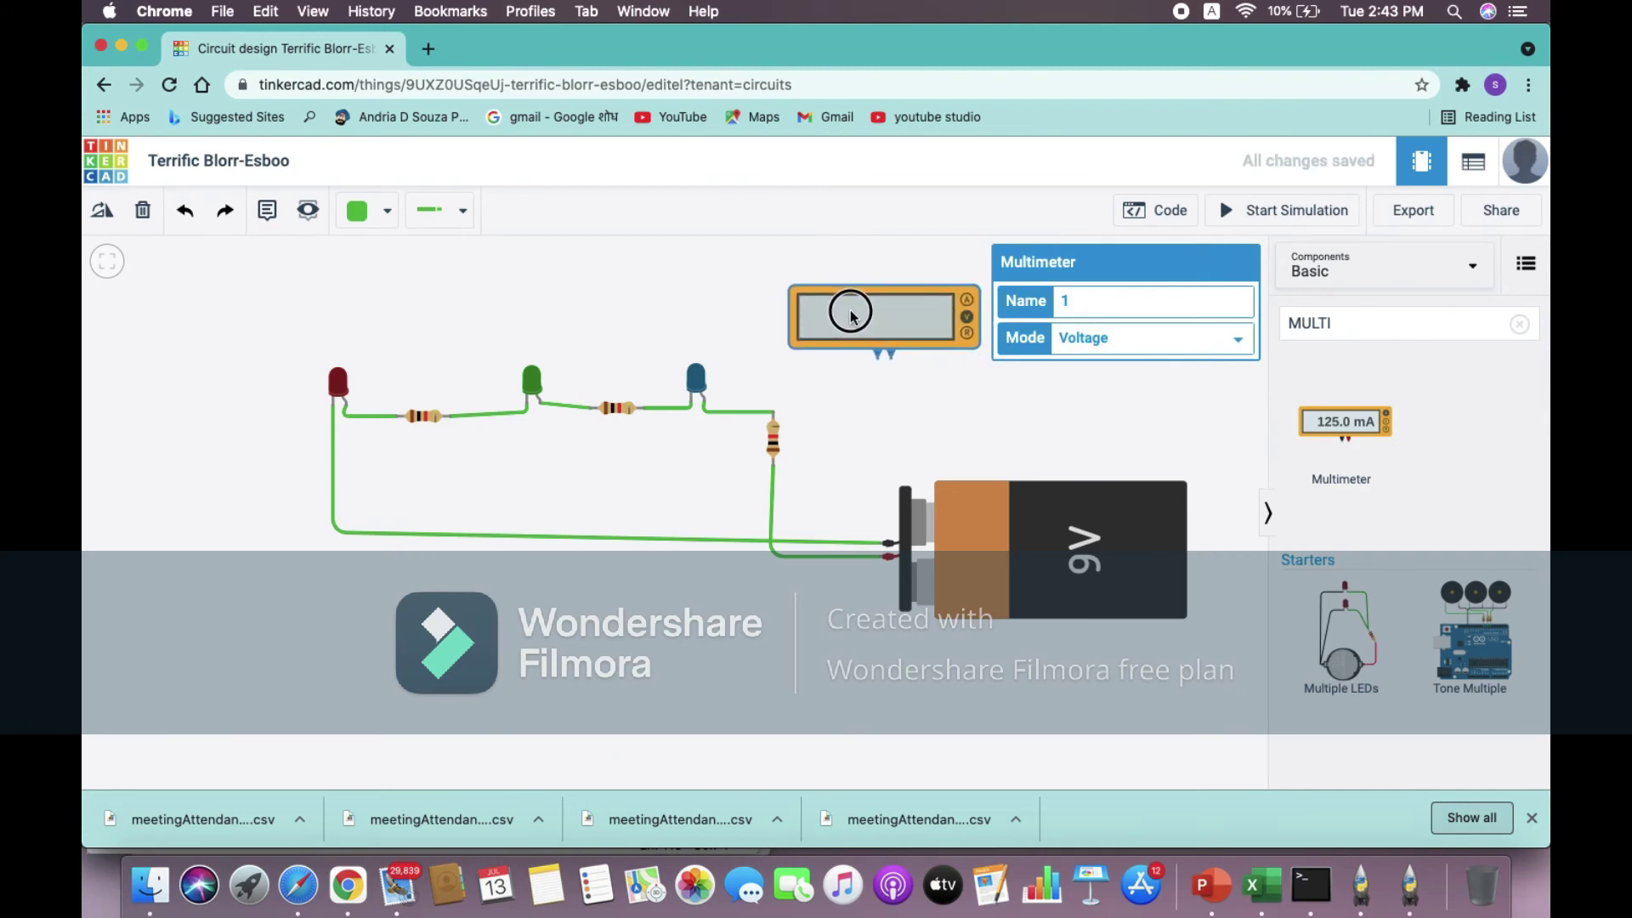
Wire the multimeter's positive and negative terminals to the matching battery terminals, and briefly run the simulation to measure the battery voltage.
click(890, 360)
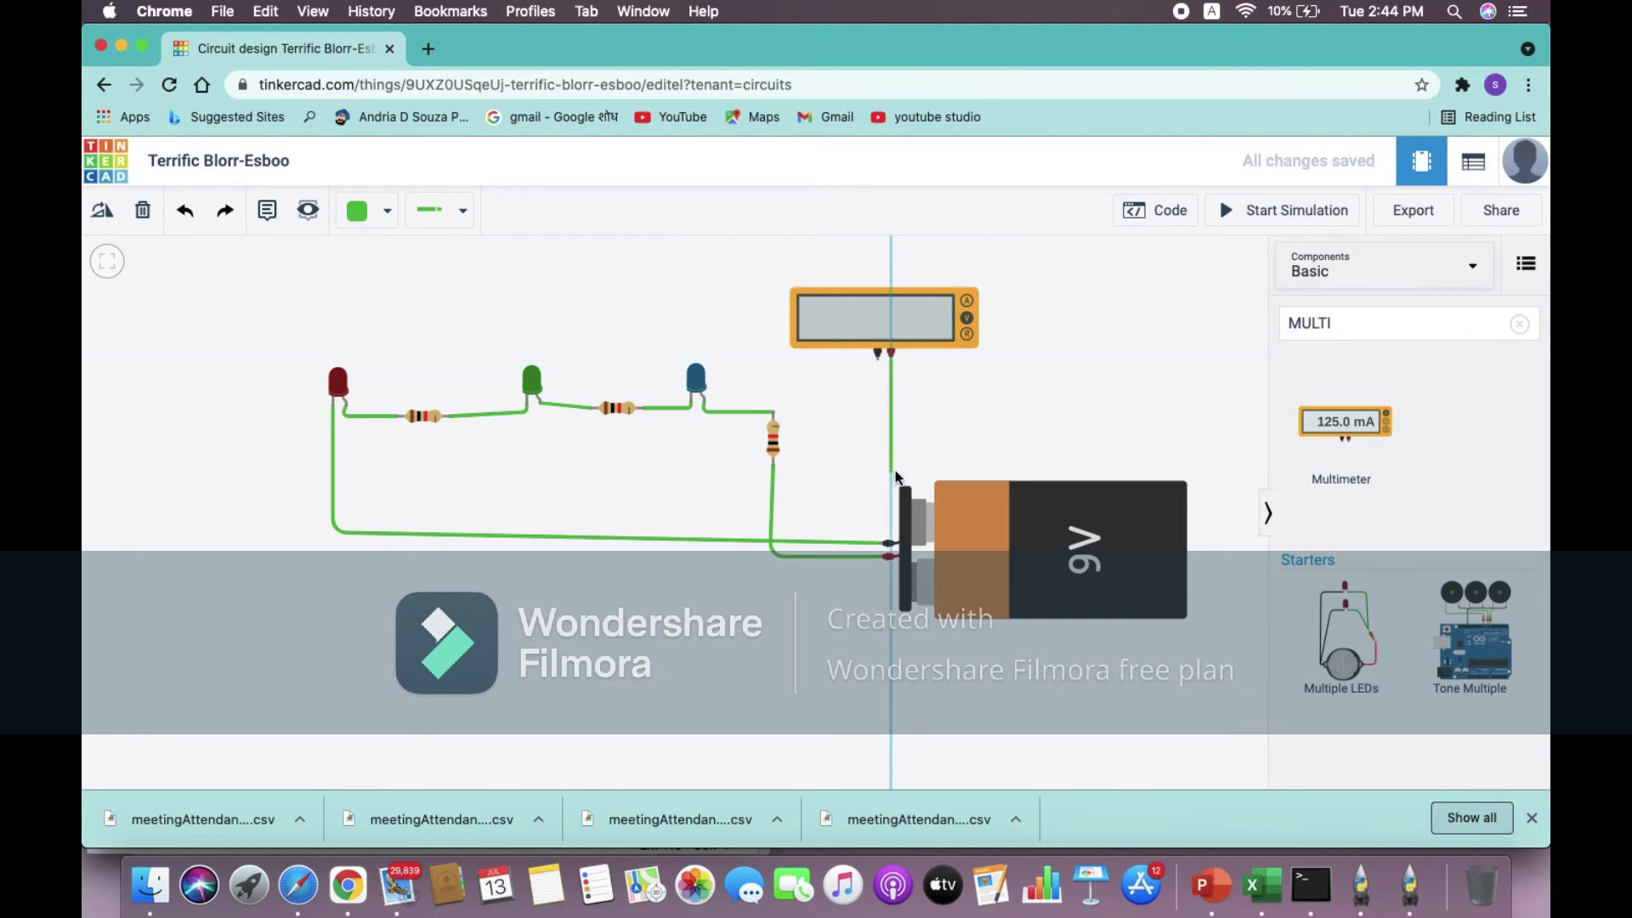
click(891, 470)
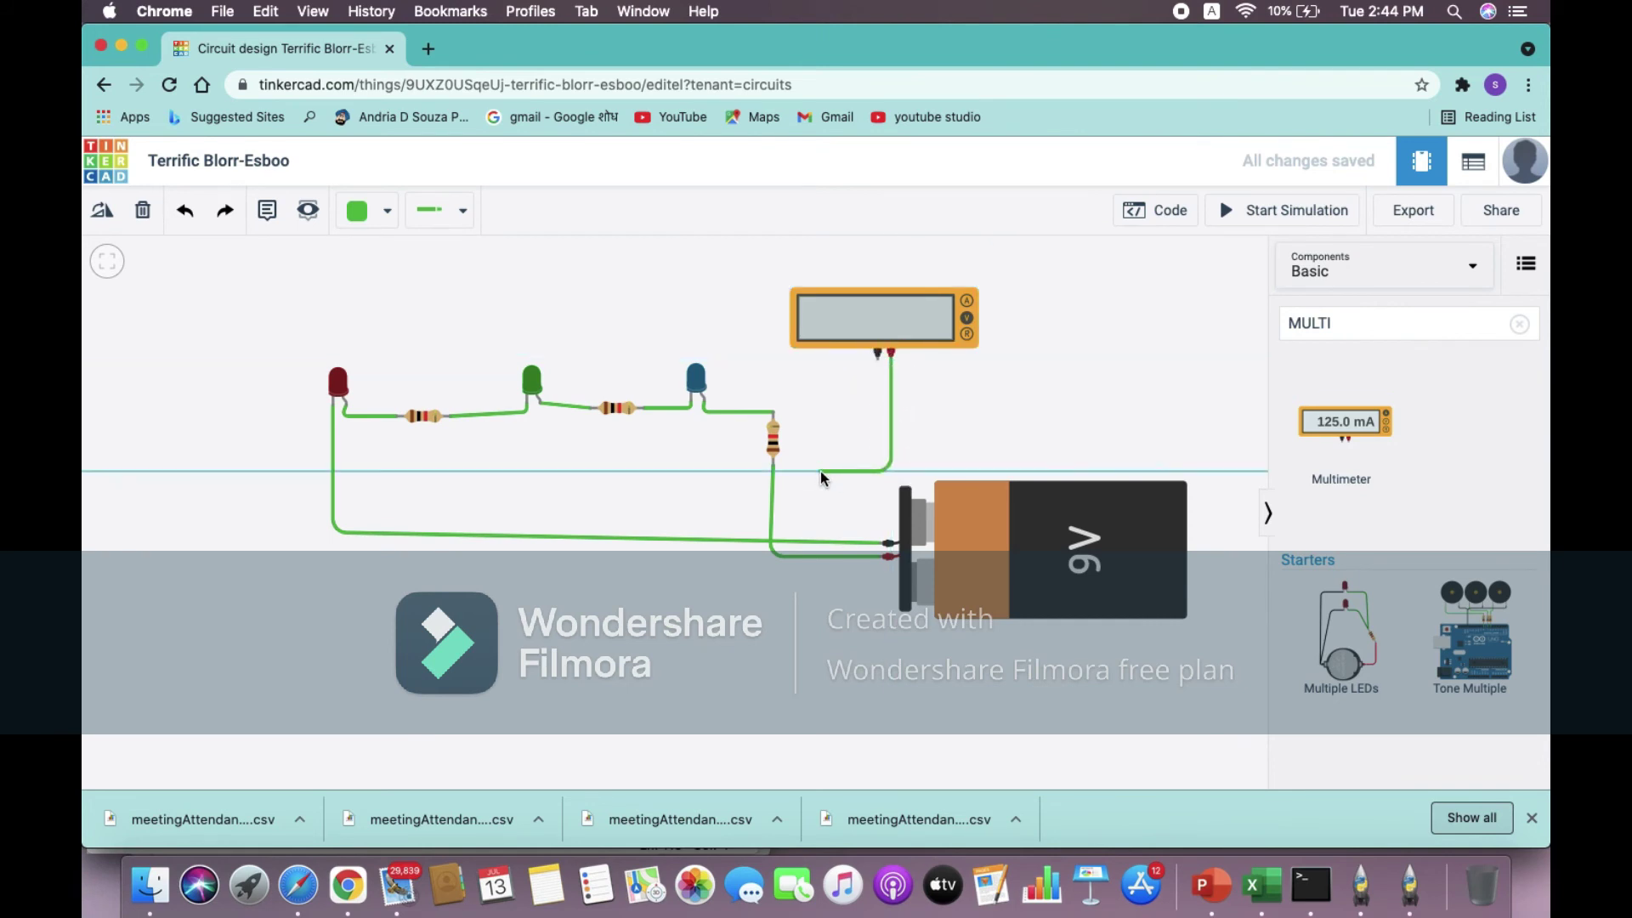
click(821, 473)
click(826, 575)
click(885, 561)
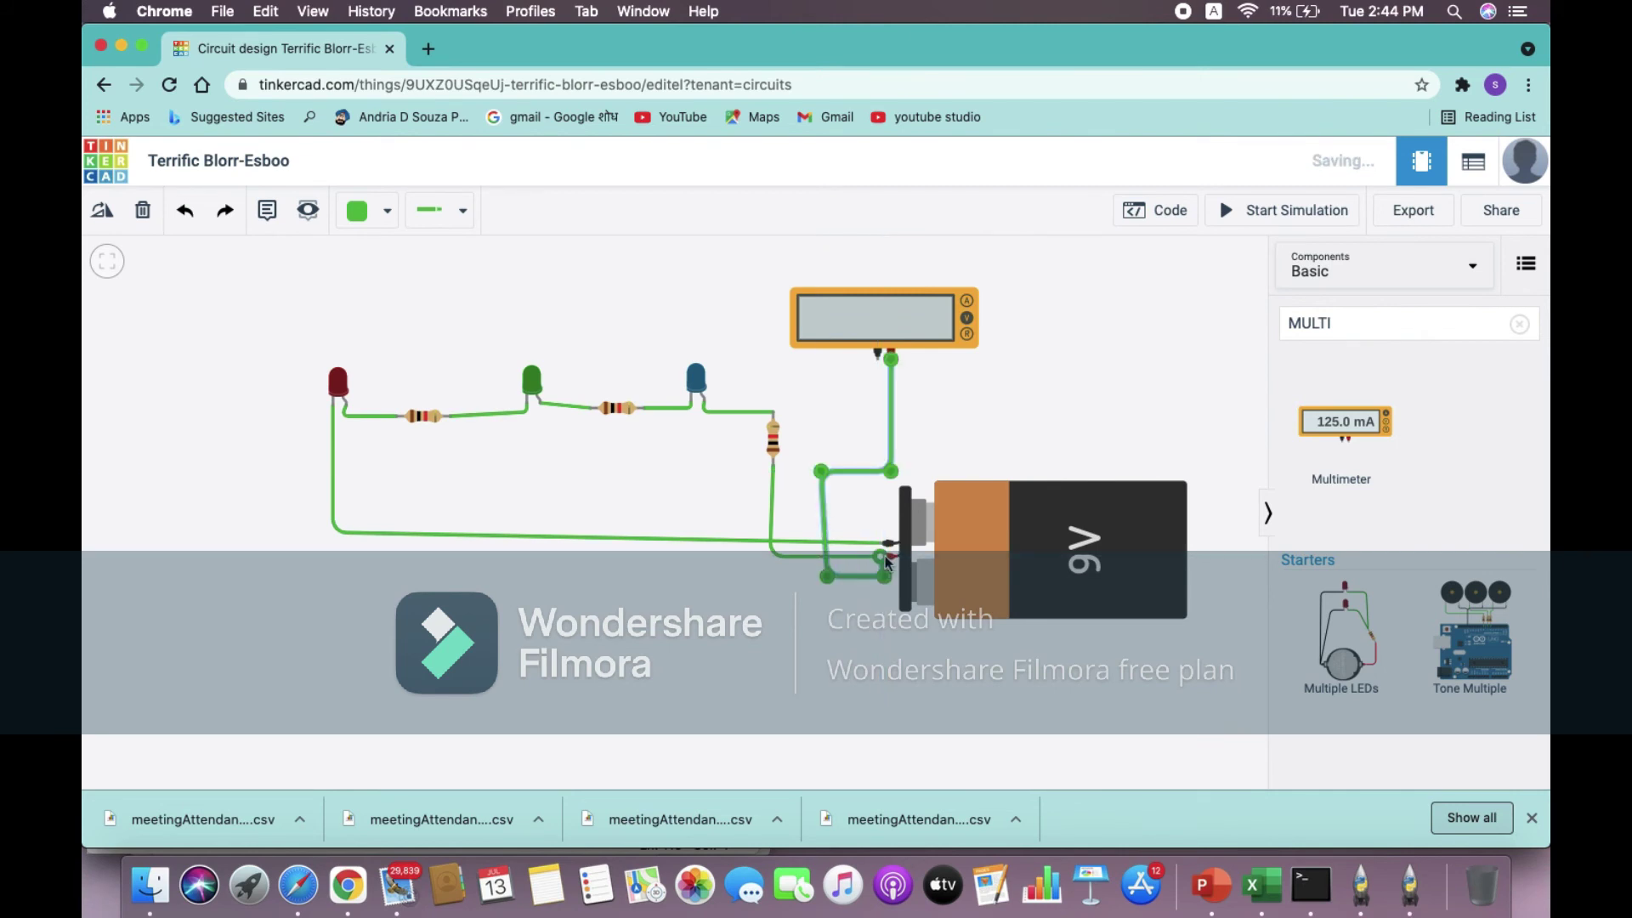
click(877, 359)
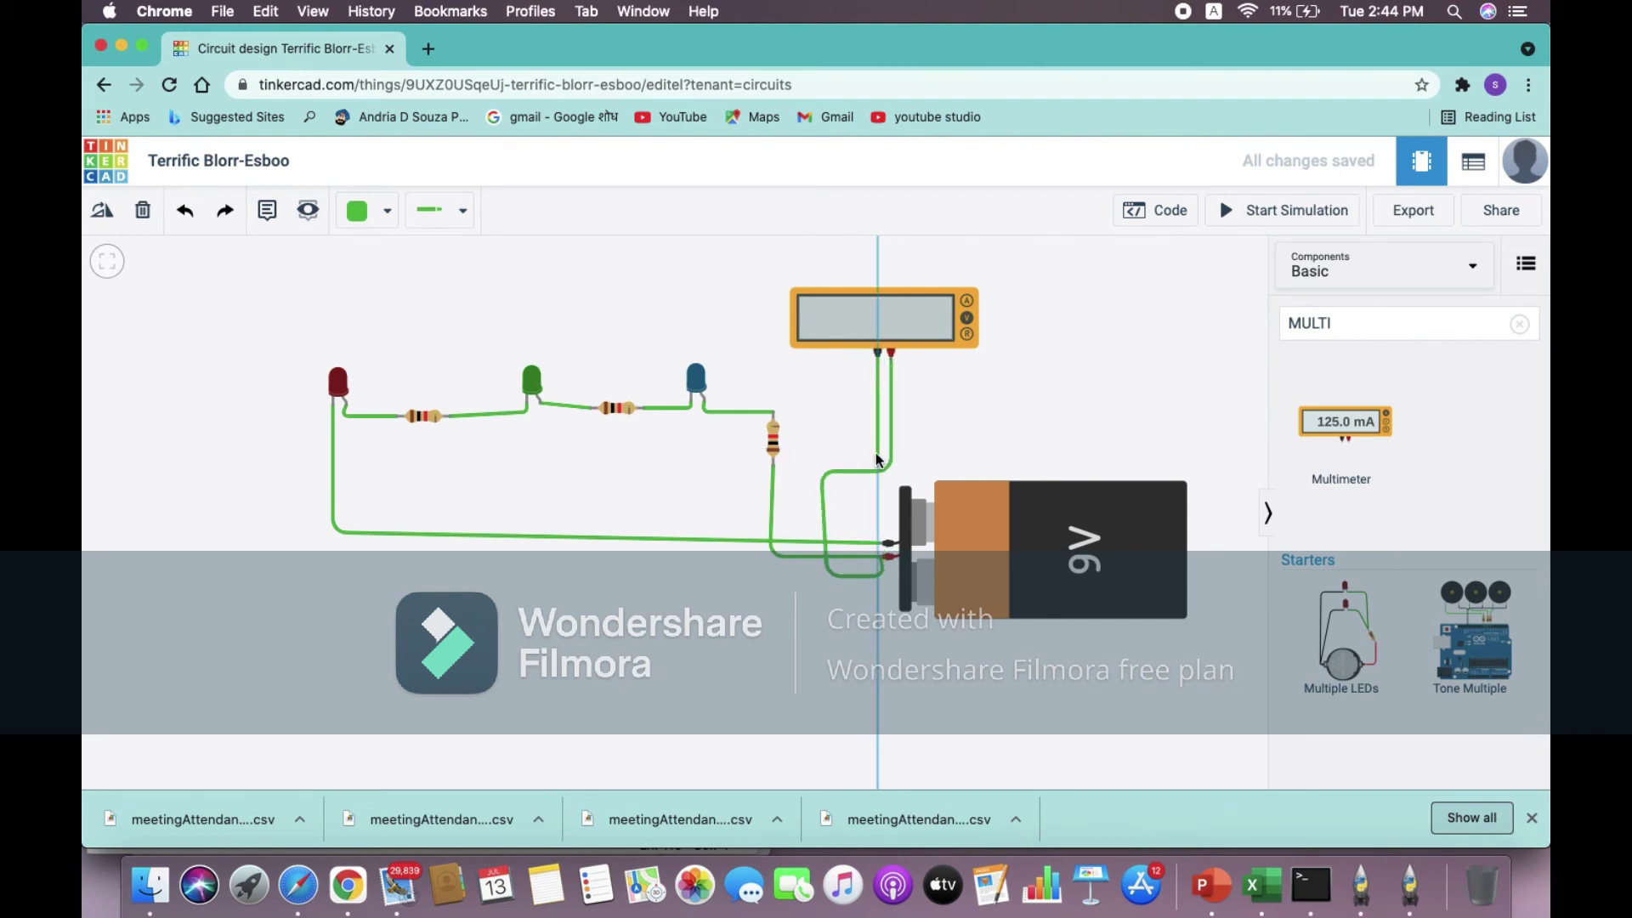
click(881, 542)
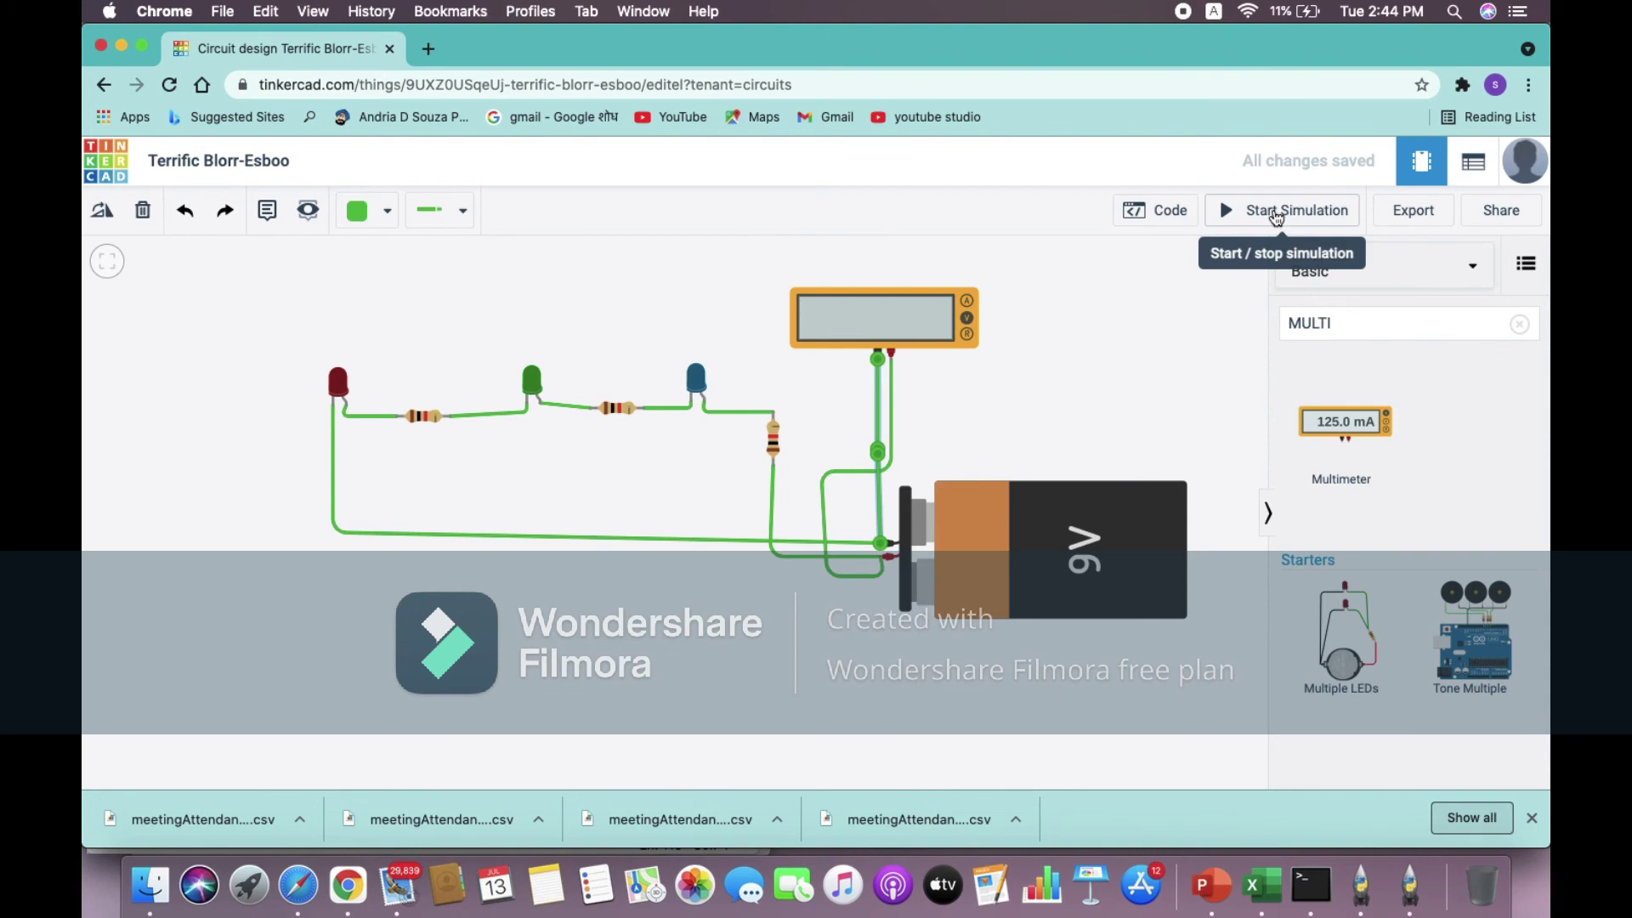
click(1277, 212)
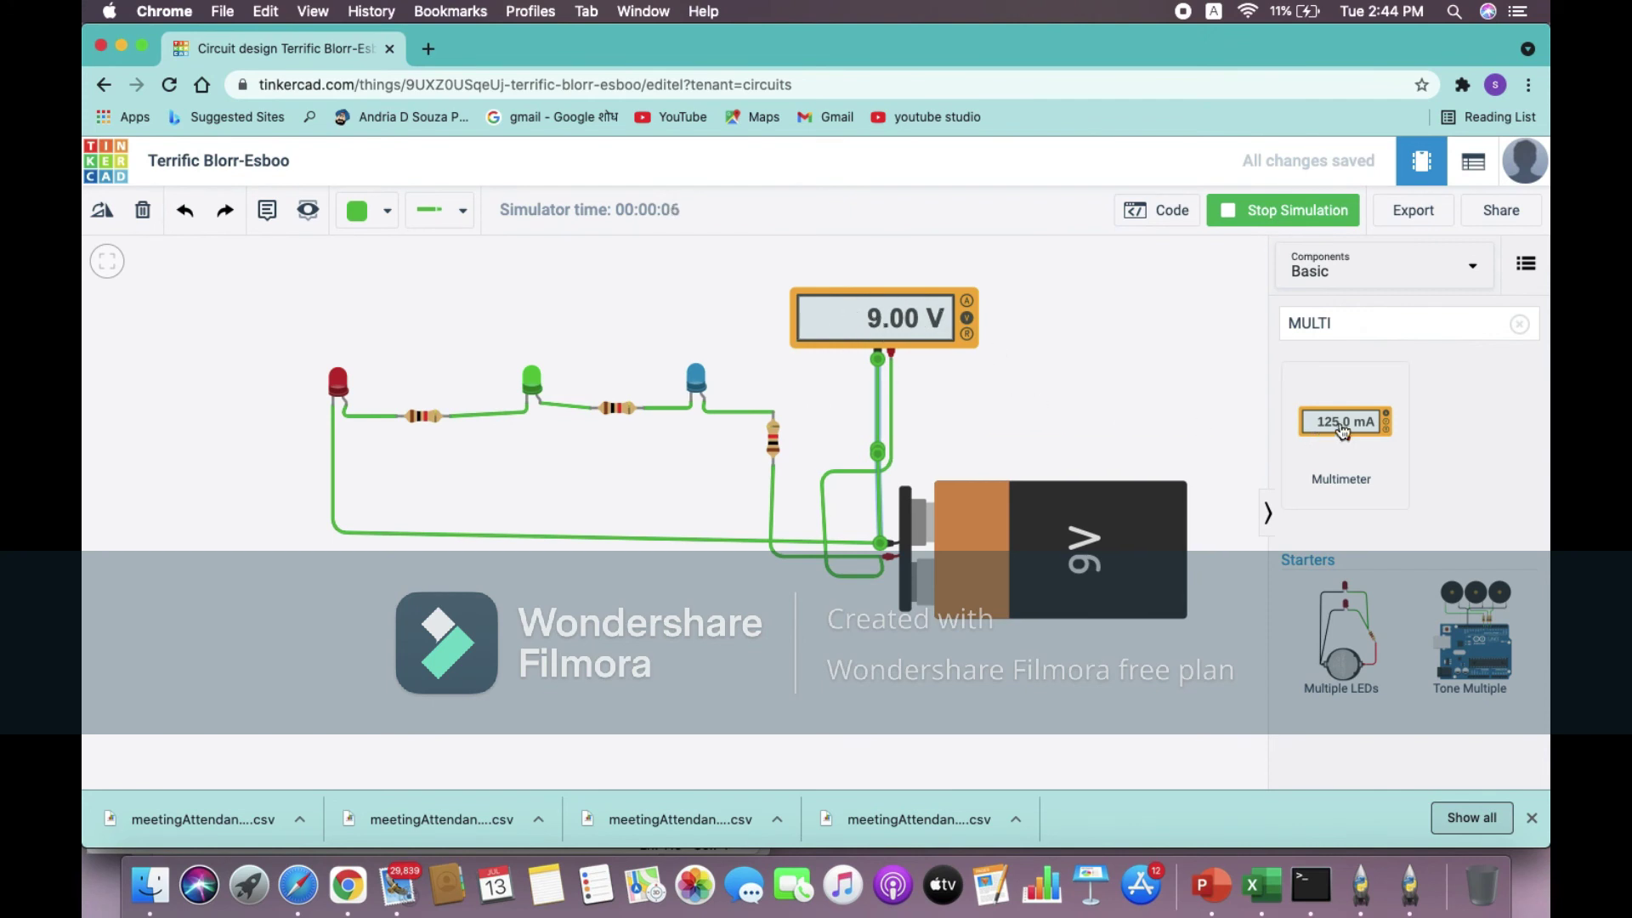
click(1282, 209)
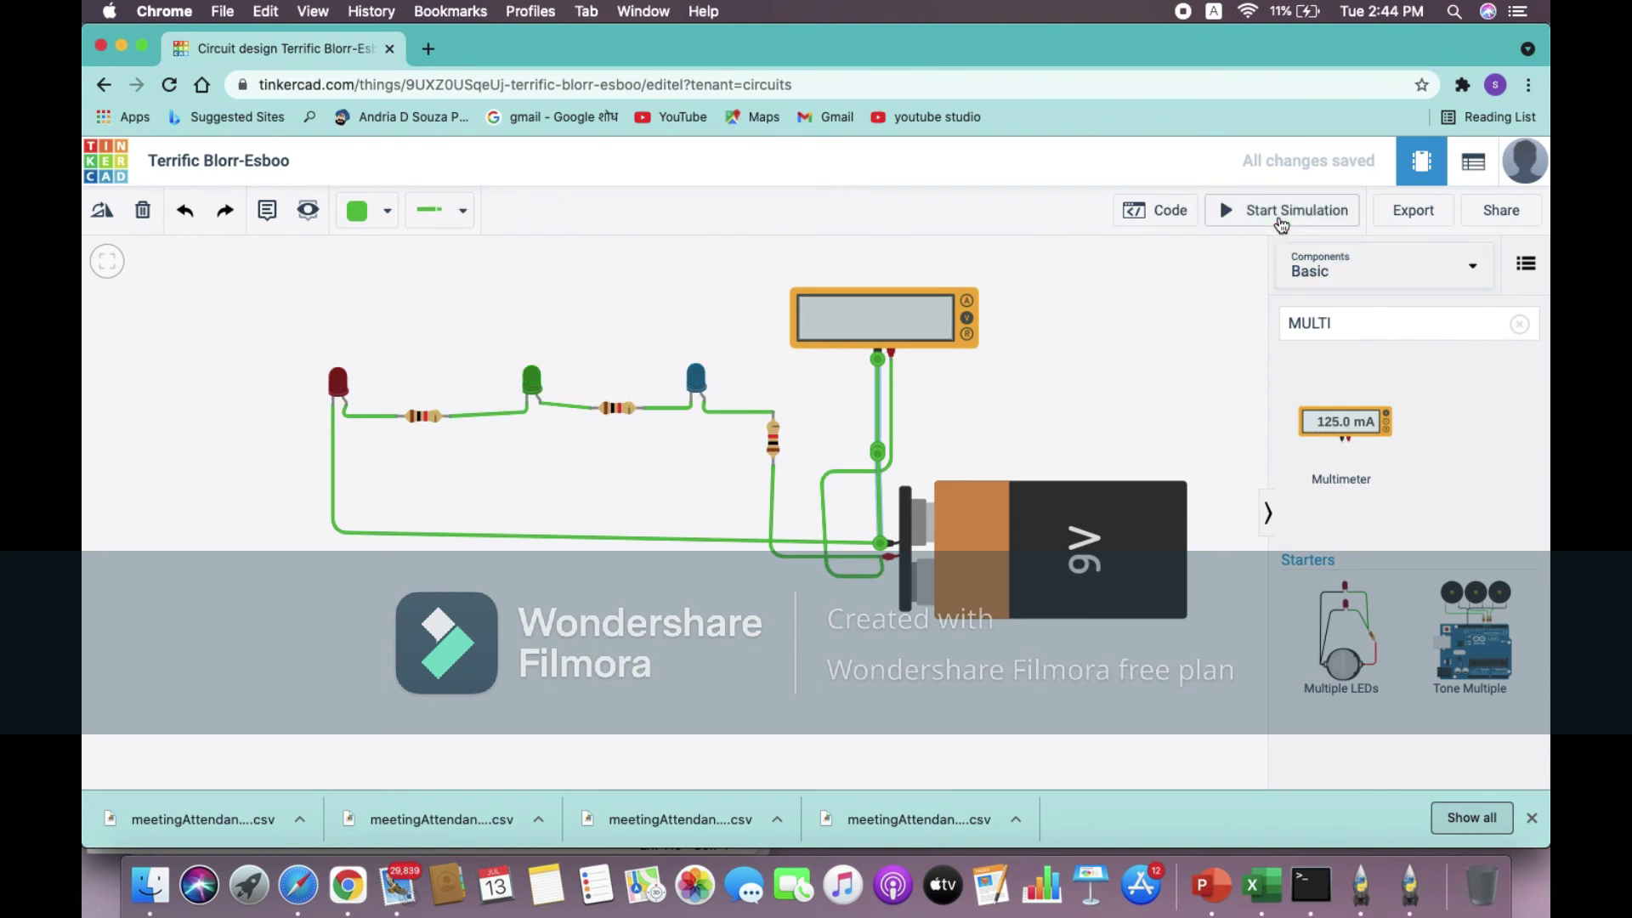
Place a second multimeter above the blue LED and wire its negative terminal to that LED's cathode.
drag(1334, 465, 671, 343)
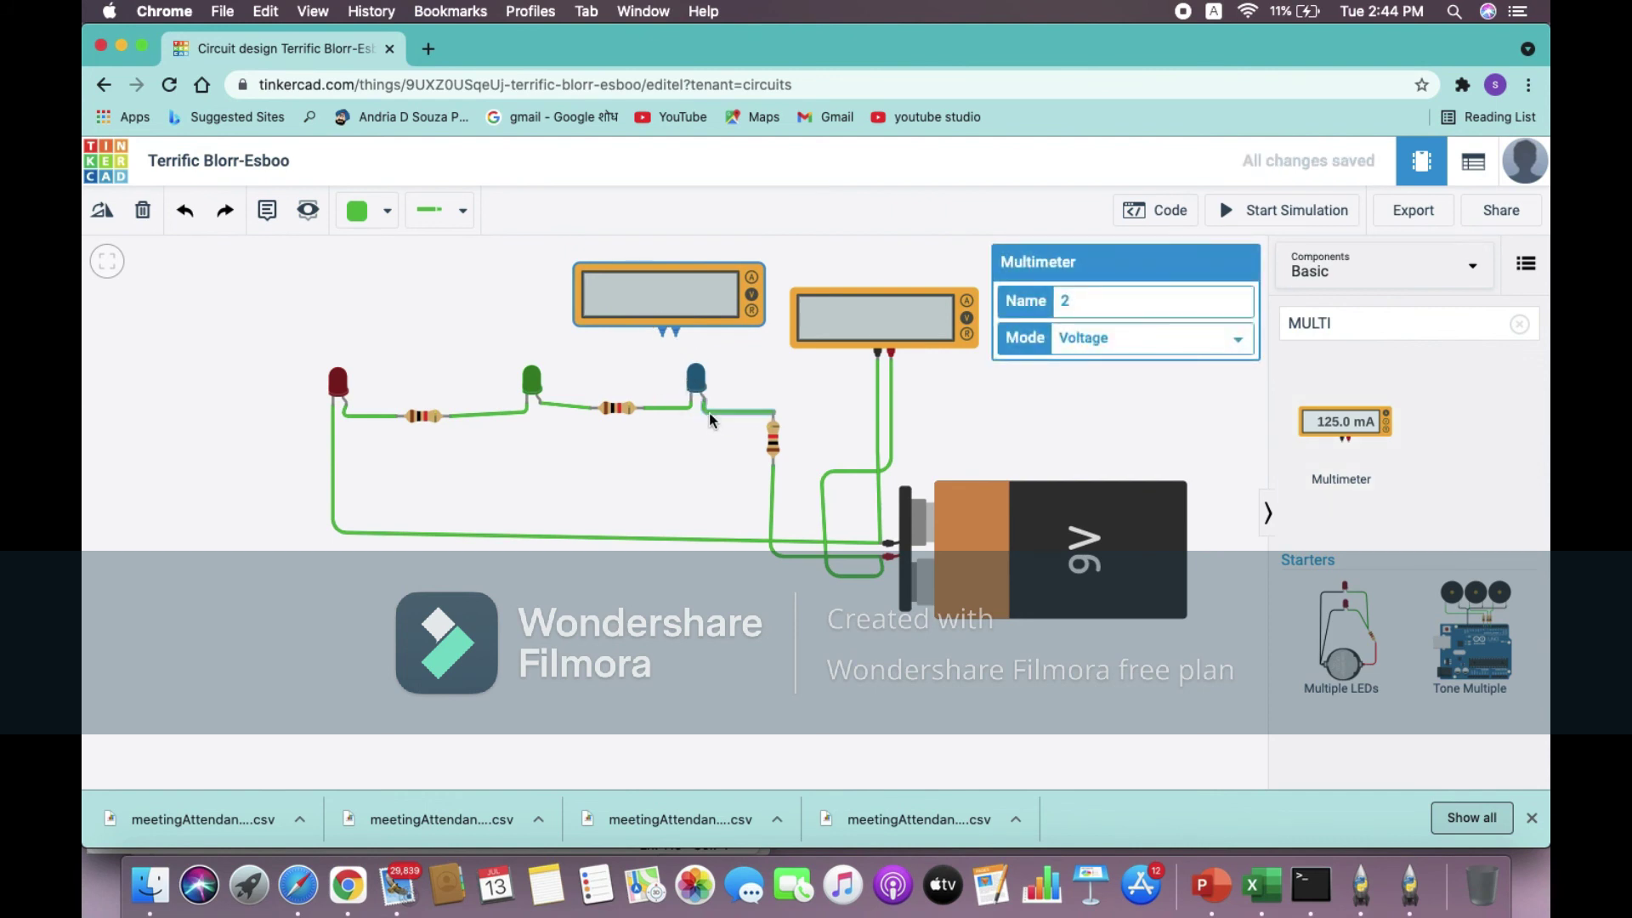
click(664, 338)
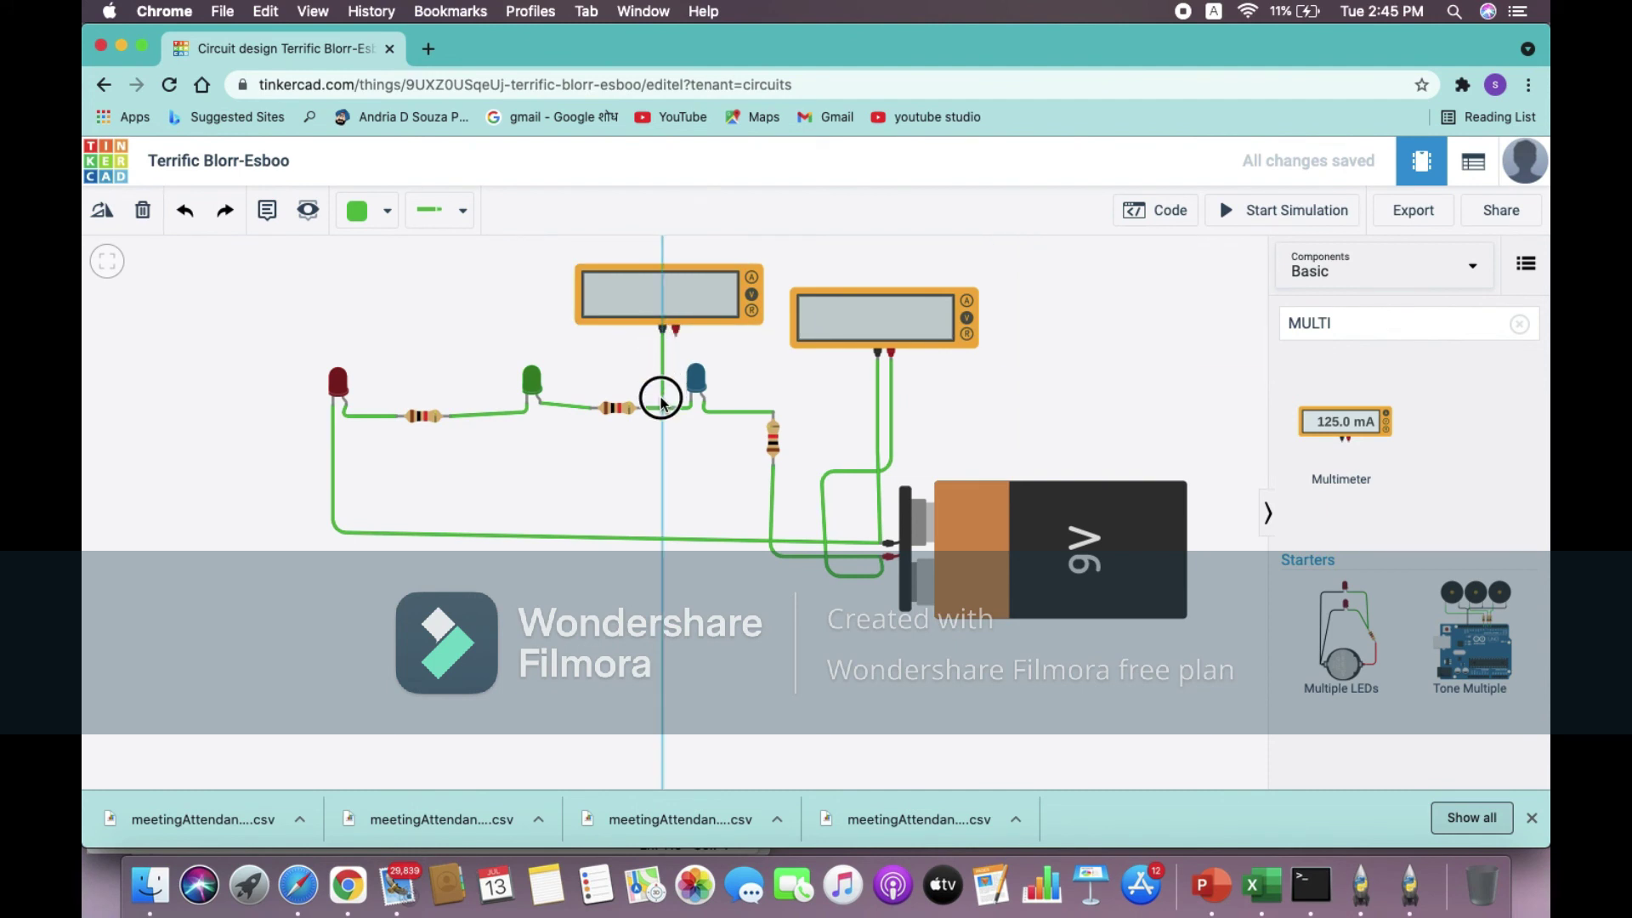
click(691, 401)
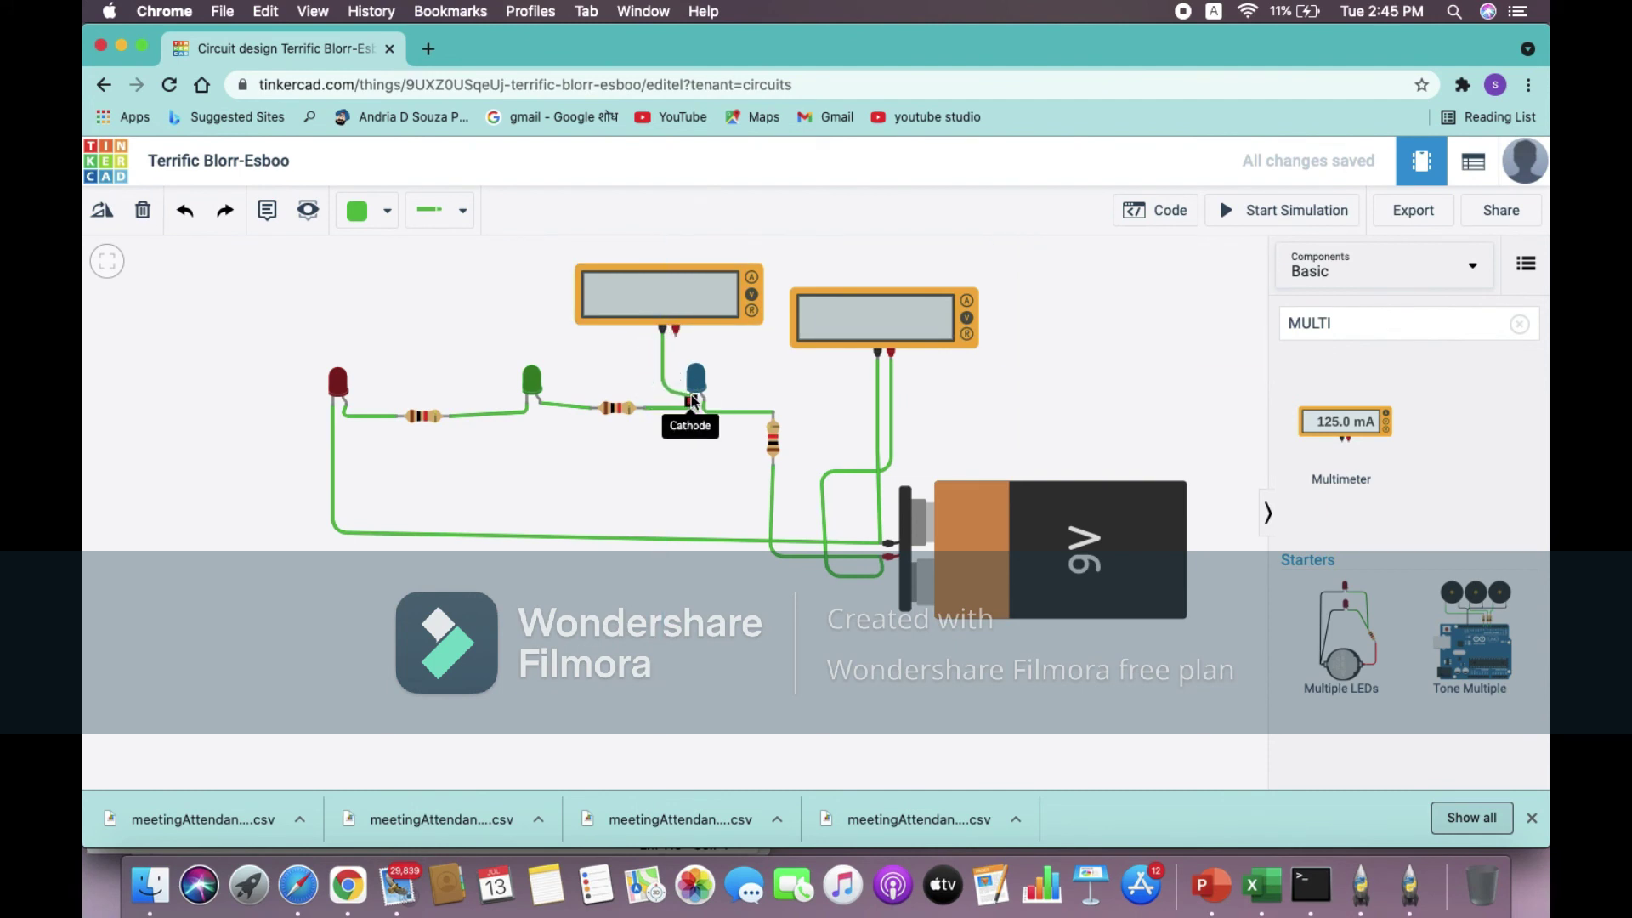
Wire the second multimeter's positive terminal around to the blue LED's anode, and start the simulation to measure the LED's voltage.
click(677, 340)
click(736, 345)
click(736, 395)
click(702, 400)
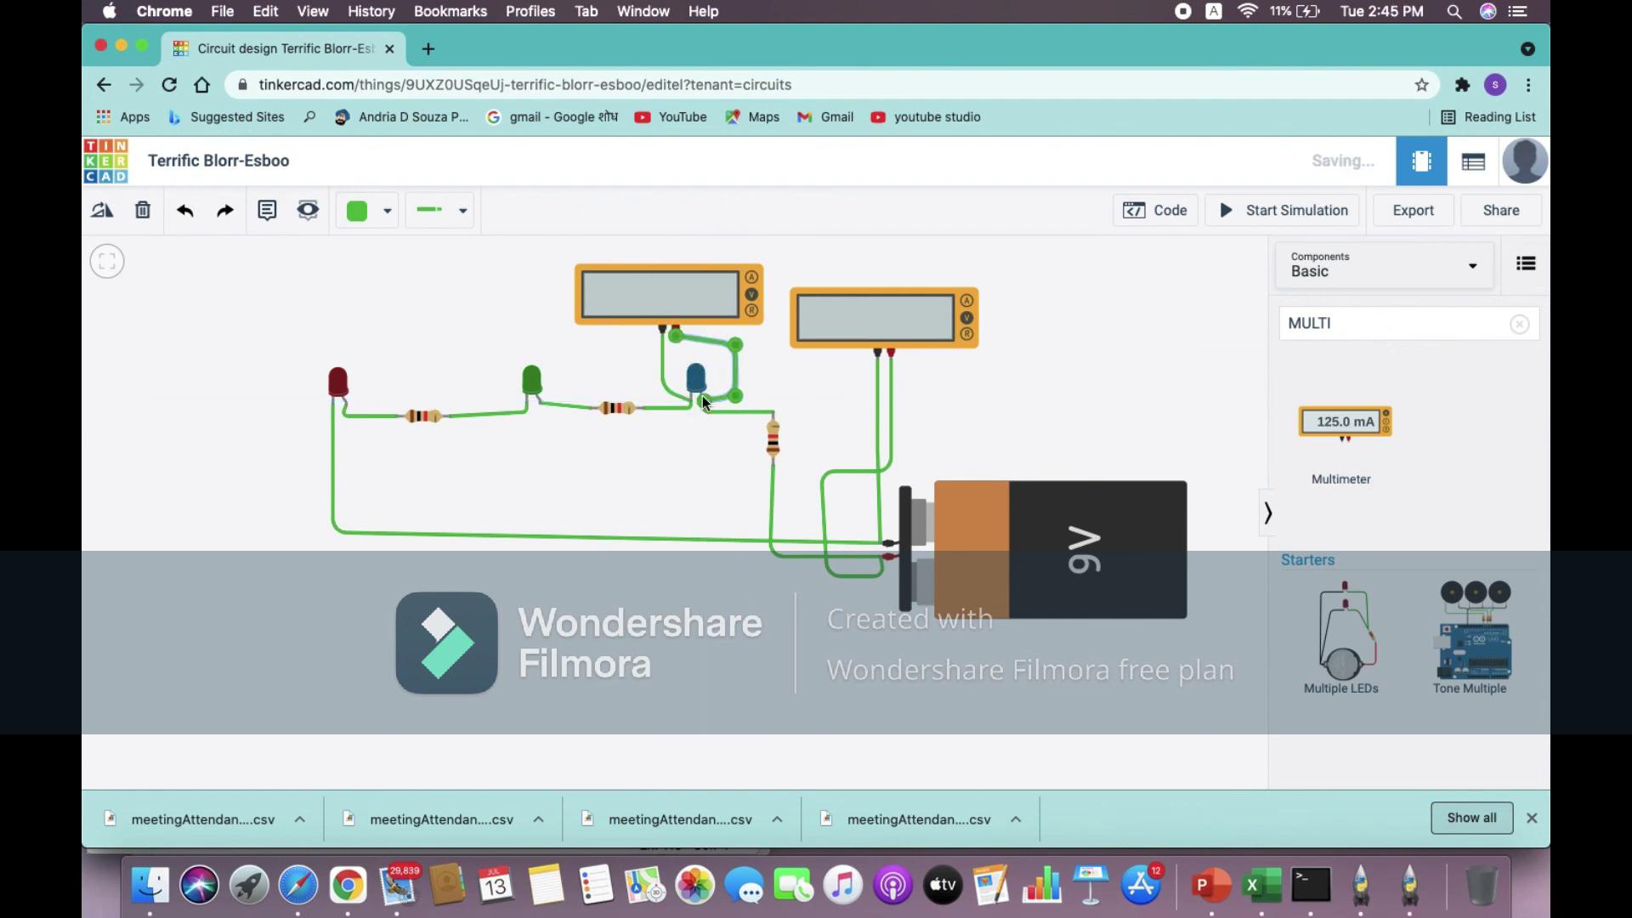
click(1264, 211)
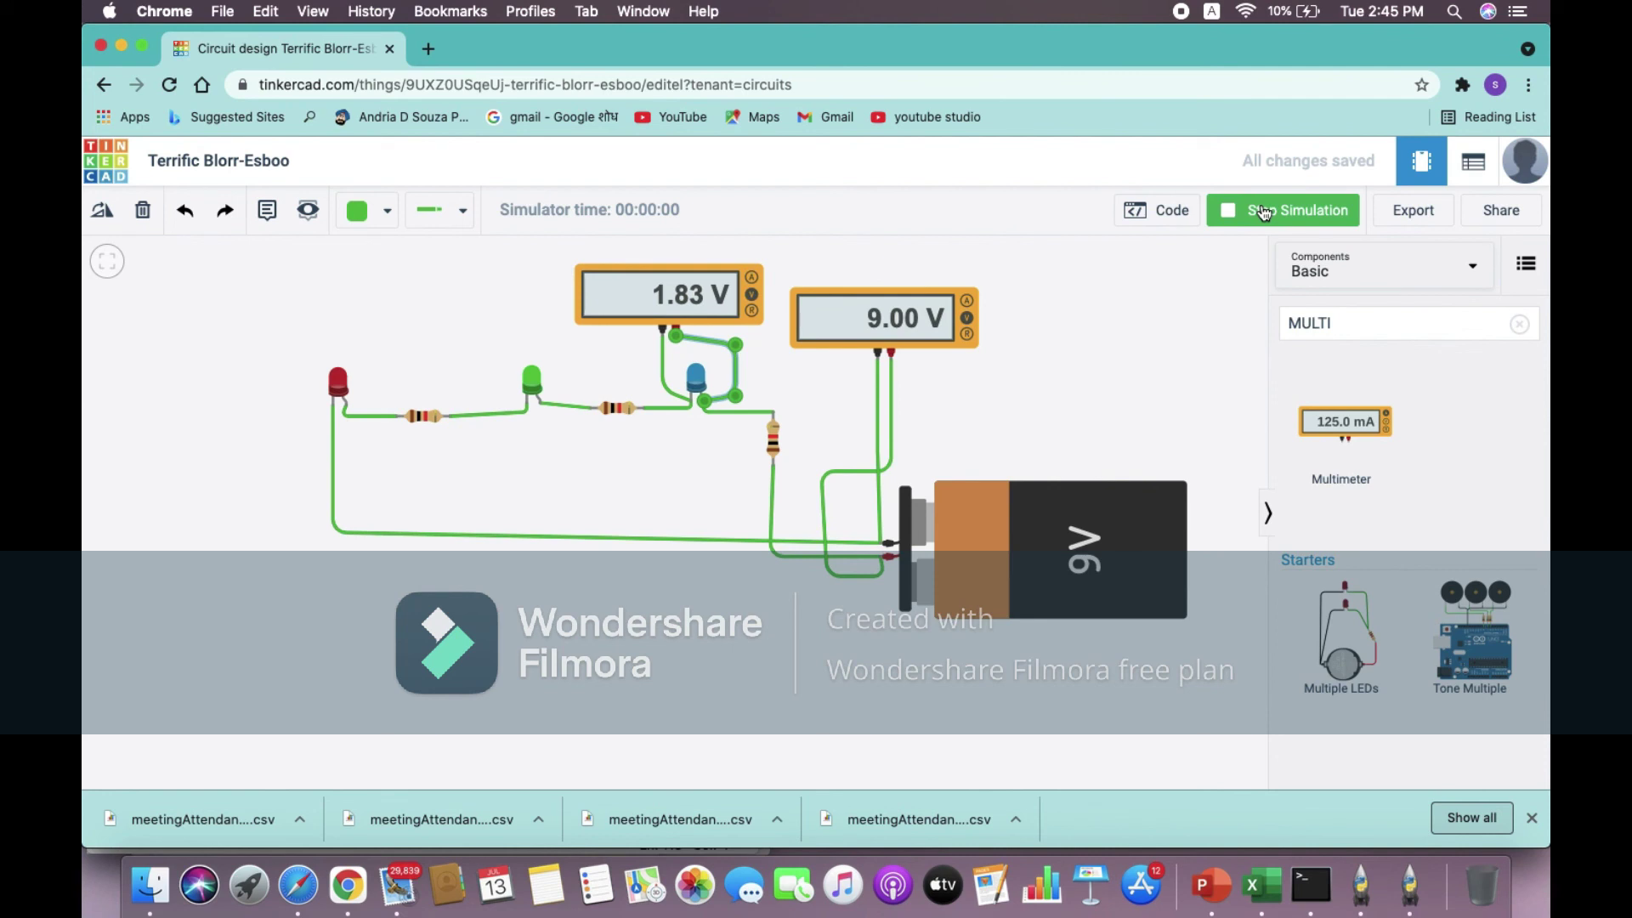